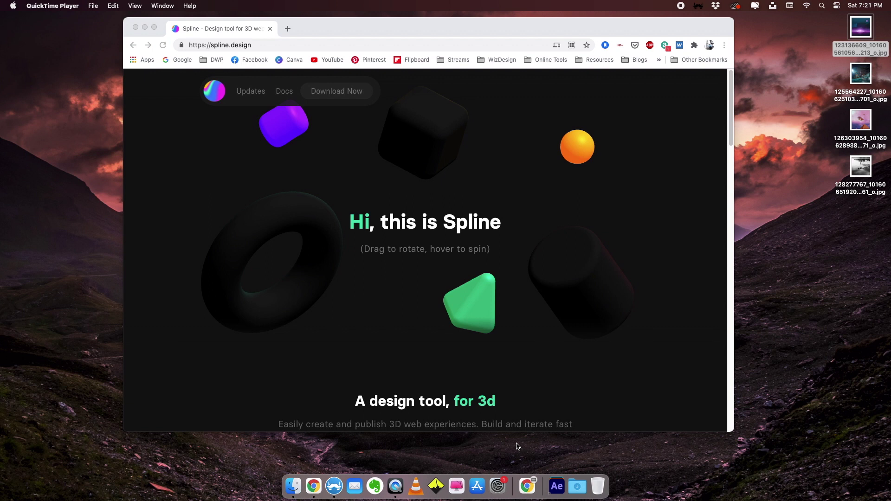
# View Spline's macOS, Windows and Linux download options, then close the Chrome window
pyautogui.click(330, 92)
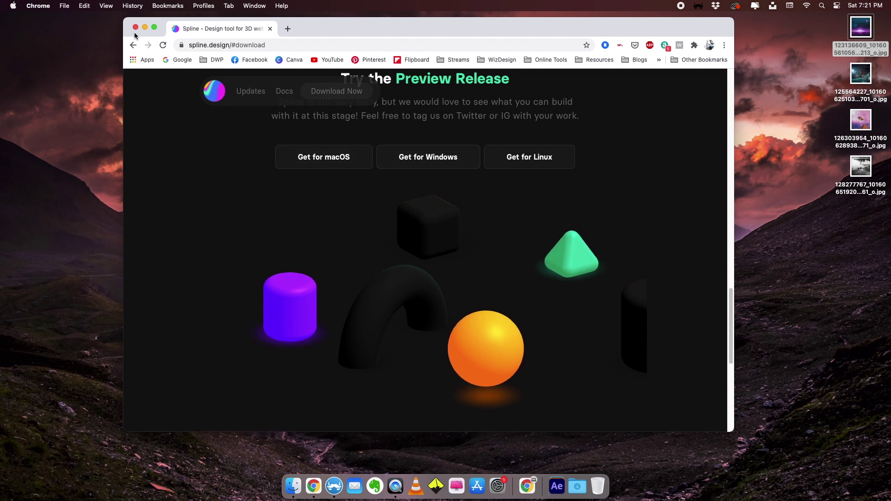
pyautogui.press('super+w')
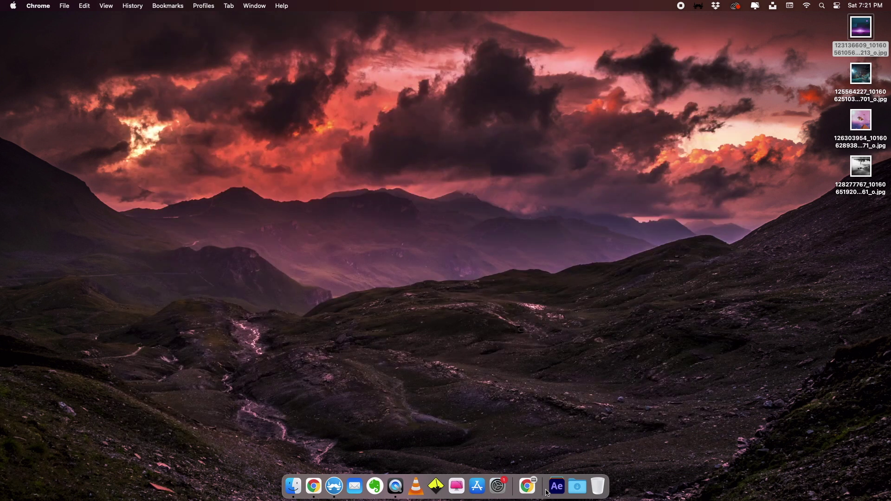
# Launch Spline from the Dock's Tools folder and create a new untitled file
pyautogui.click(556, 486)
pyautogui.click(436, 417)
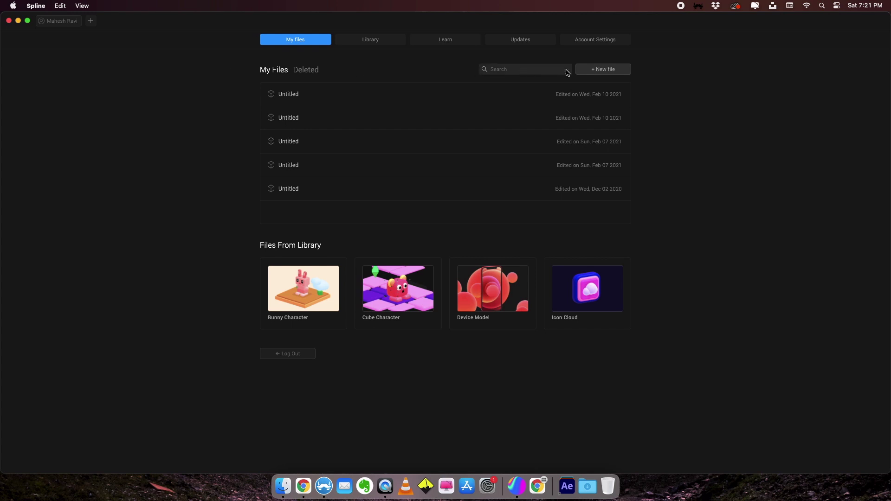
pyautogui.click(597, 69)
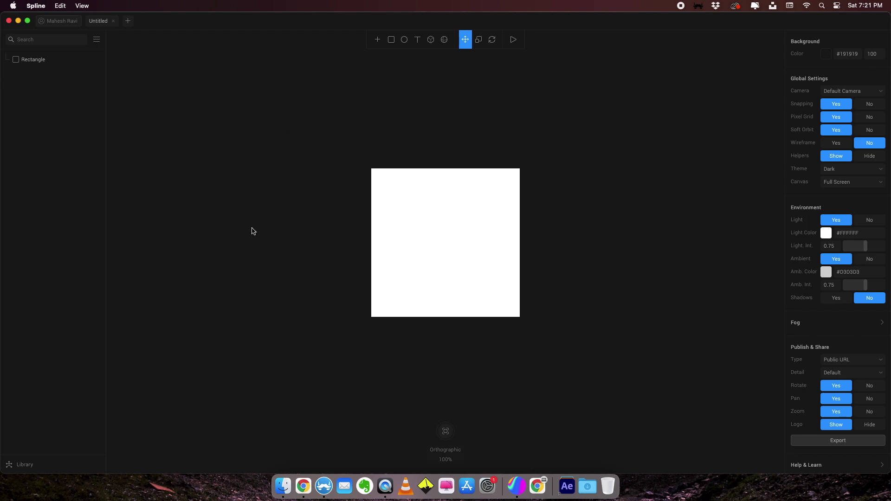
pyautogui.click(483, 204)
pyautogui.click(390, 41)
# Delete the white square and browse the list of addable object types
pyautogui.click(37, 64)
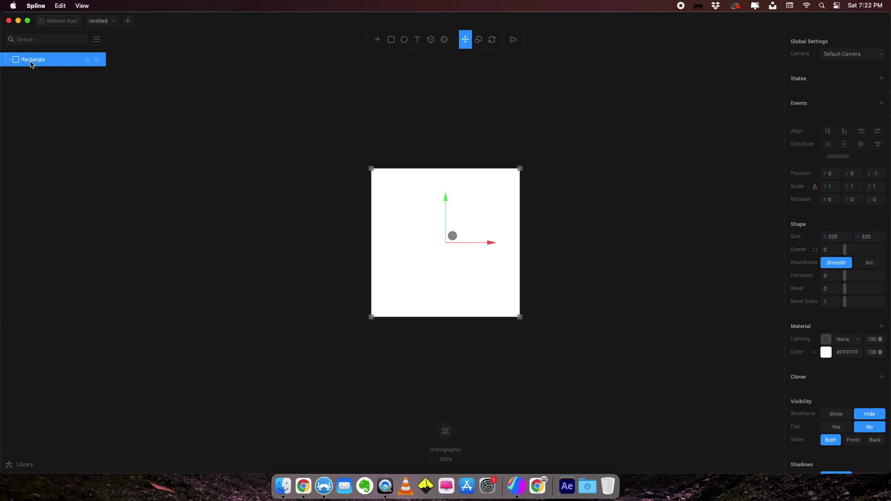
pyautogui.press('Delete')
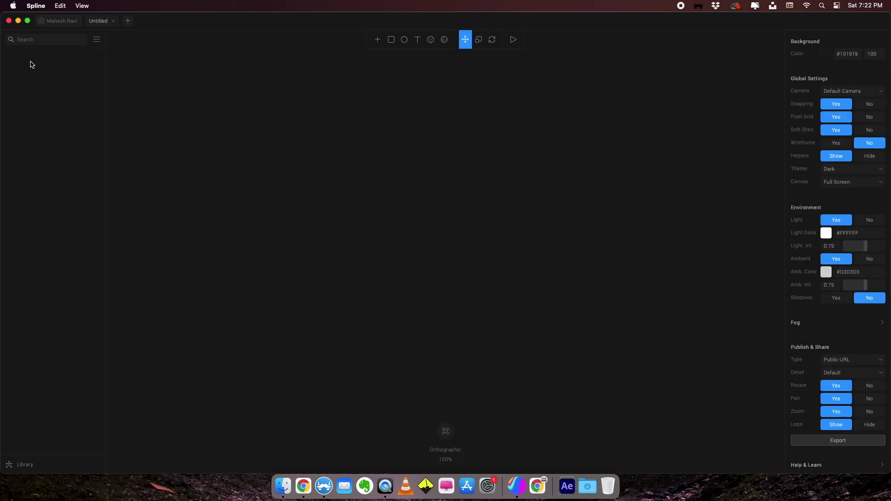
pyautogui.click(377, 39)
pyautogui.click(377, 39)
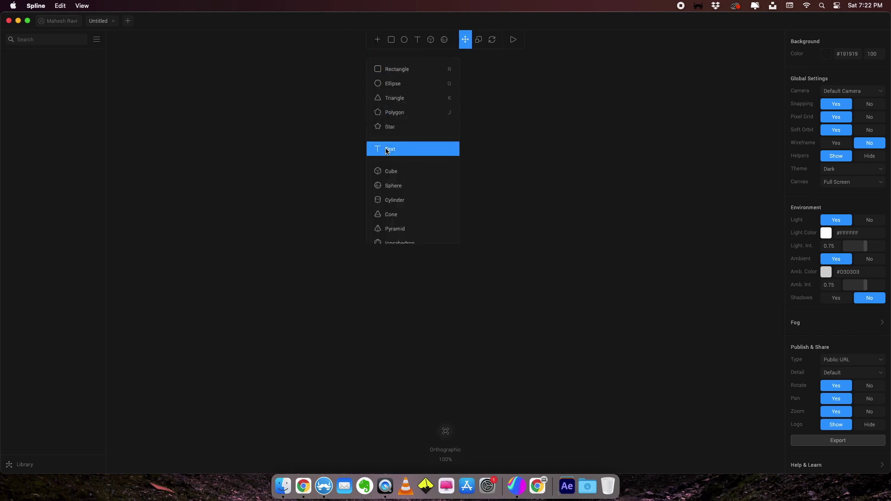
pyautogui.scroll(-5, 385, 149)
pyautogui.scroll(-3, 386, 148)
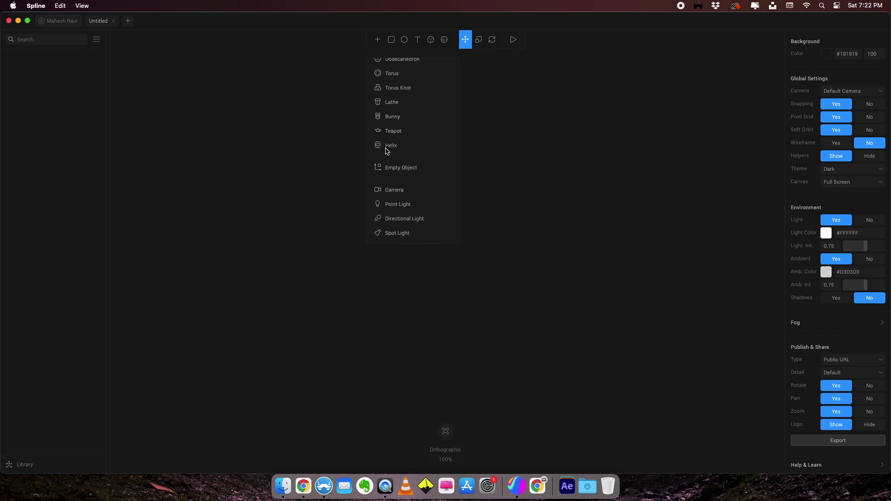
pyautogui.scroll(8, 386, 103)
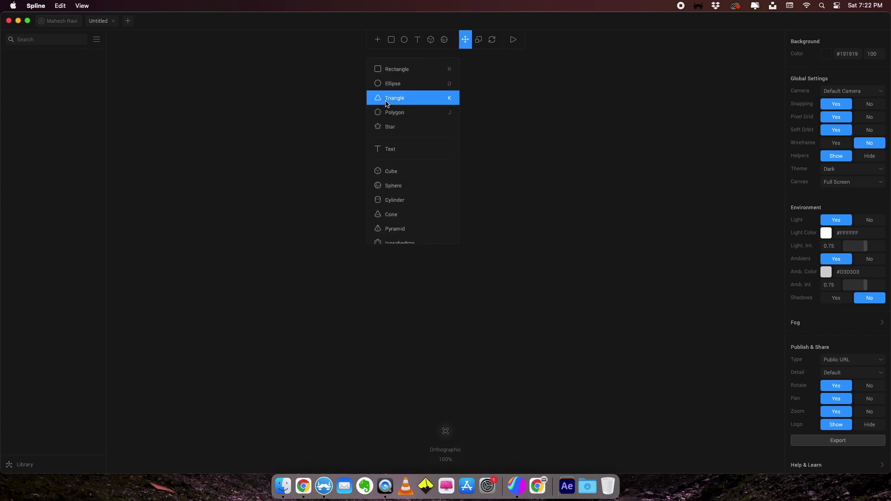
pyautogui.scroll(-2, 398, 167)
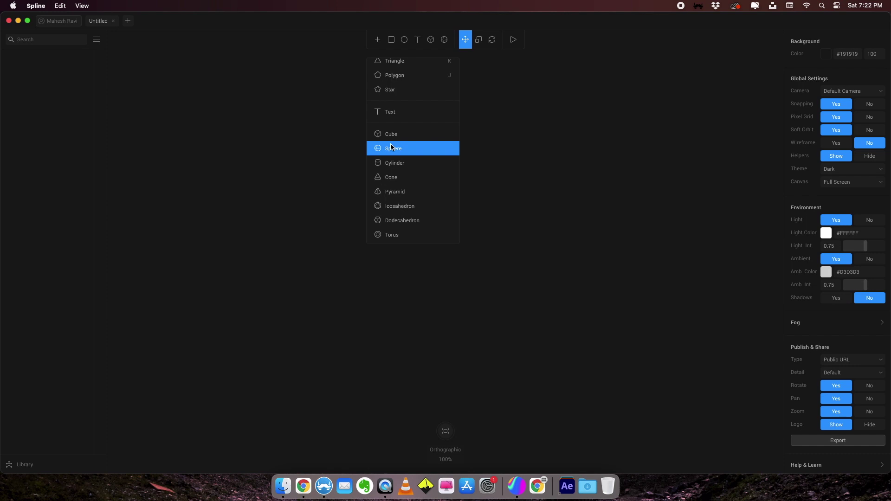
# Draw a trial sphere near the canvas centre, inspect it, then delete it
pyautogui.click(391, 148)
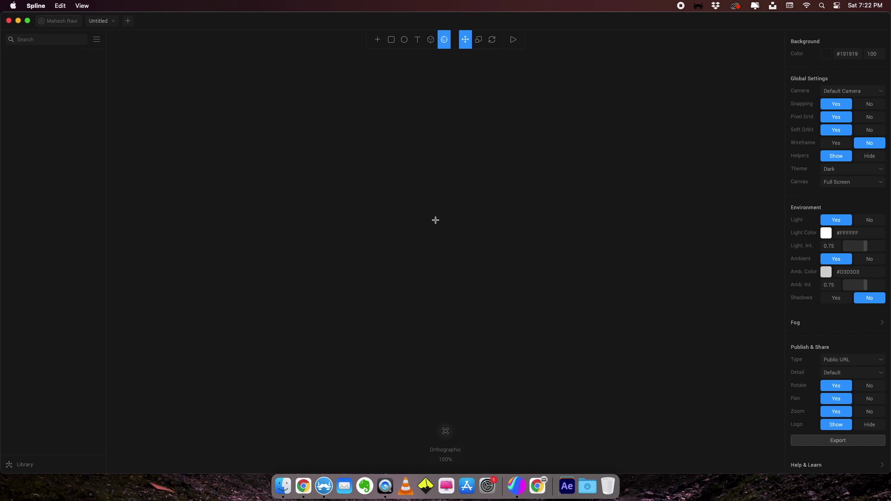
pyautogui.moveTo(423, 202); pyautogui.dragTo(488, 266)
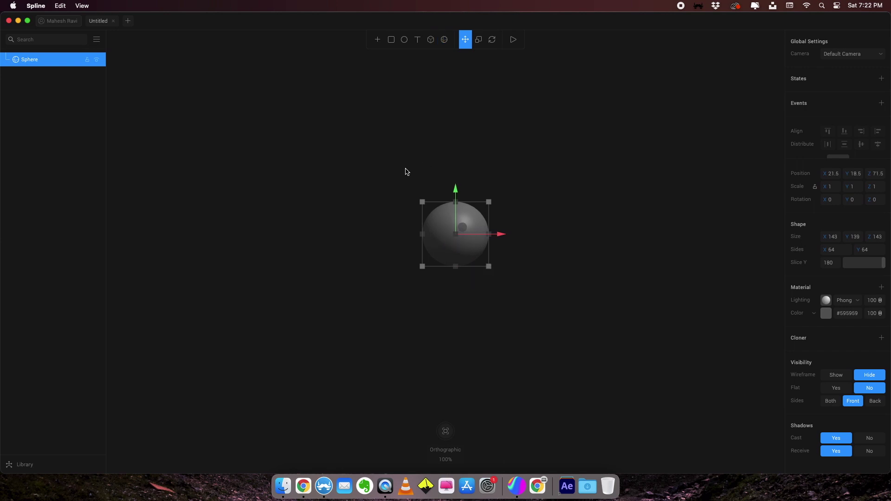
pyautogui.click(525, 188)
pyautogui.moveTo(516, 207); pyautogui.dragTo(536, 205, button='right')
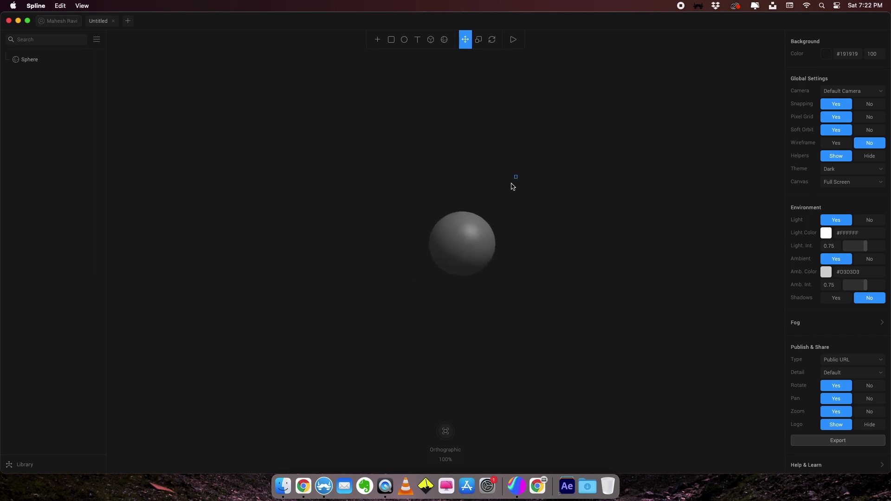
pyautogui.moveTo(580, 219); pyautogui.dragTo(558, 260)
pyautogui.hotkey('ctrl', 'a')
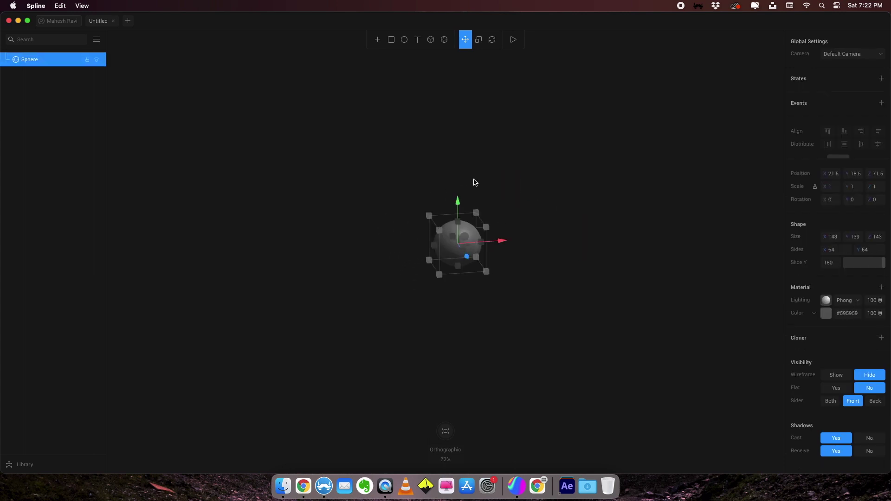
pyautogui.press('Delete')
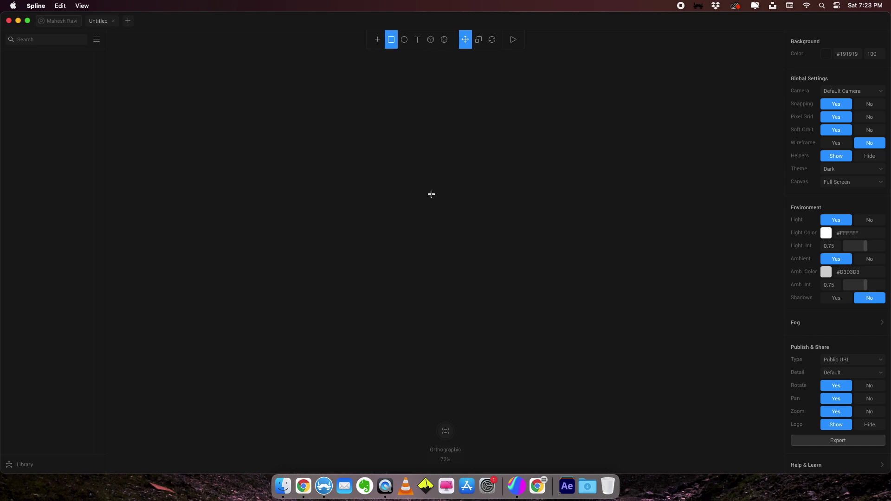
# Draw a grey rectangle in the middle of the canvas, nudged slightly left
pyautogui.moveTo(410, 194); pyautogui.dragTo(514, 302)
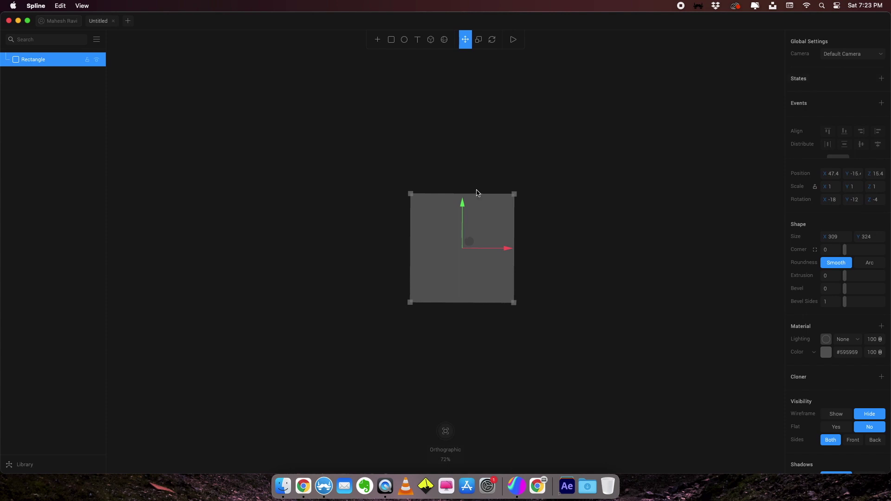
pyautogui.moveTo(444, 242); pyautogui.dragTo(440, 245)
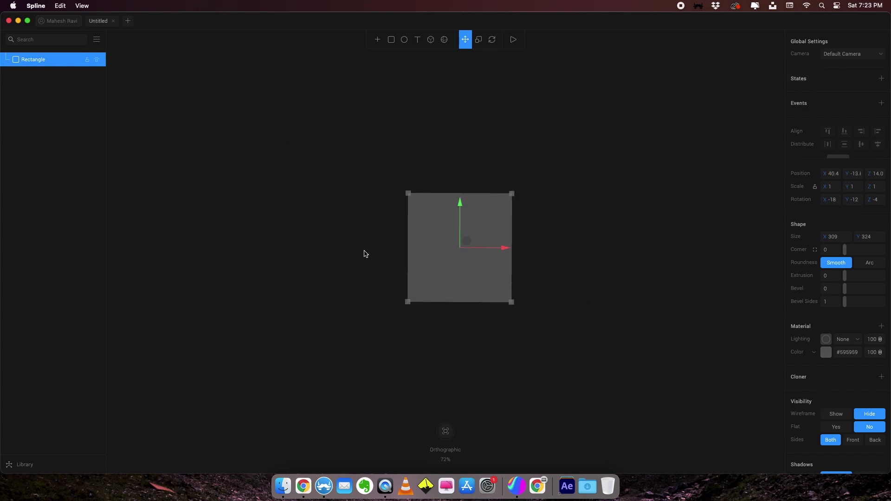
pyautogui.press('Escape')
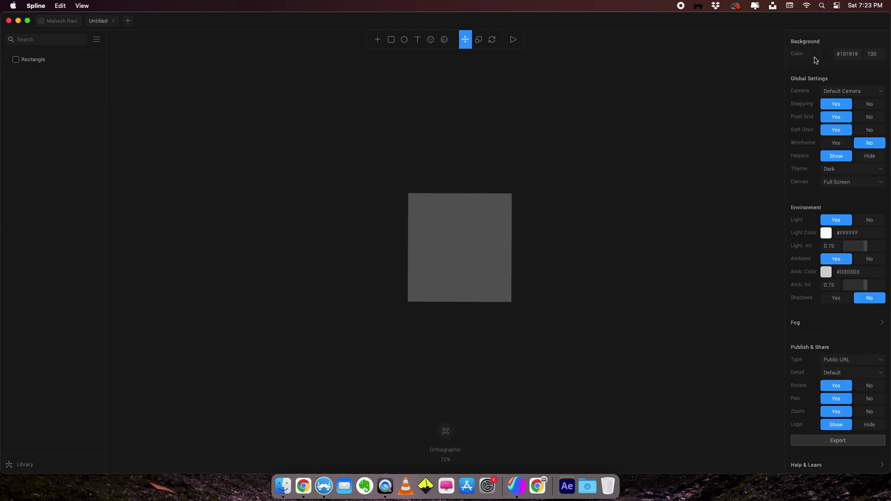
# Set the scene background colour to white (#FFFFFF)
pyautogui.click(823, 56)
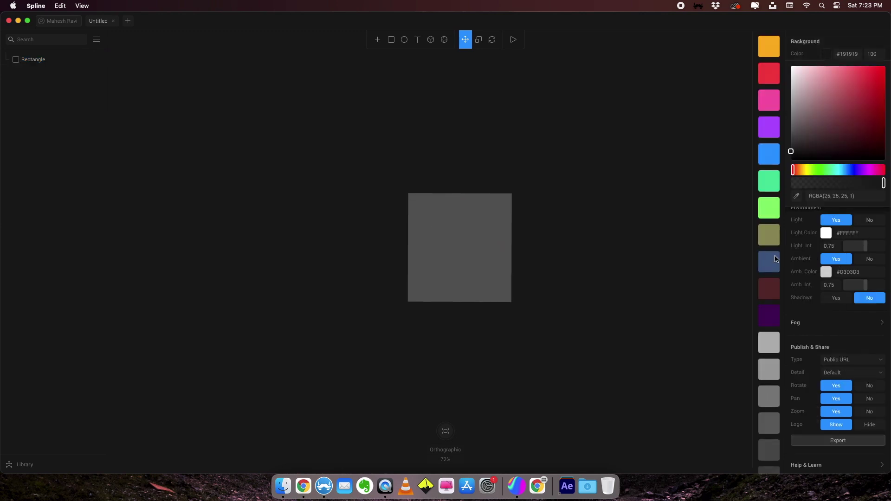
pyautogui.scroll(-5, 774, 258)
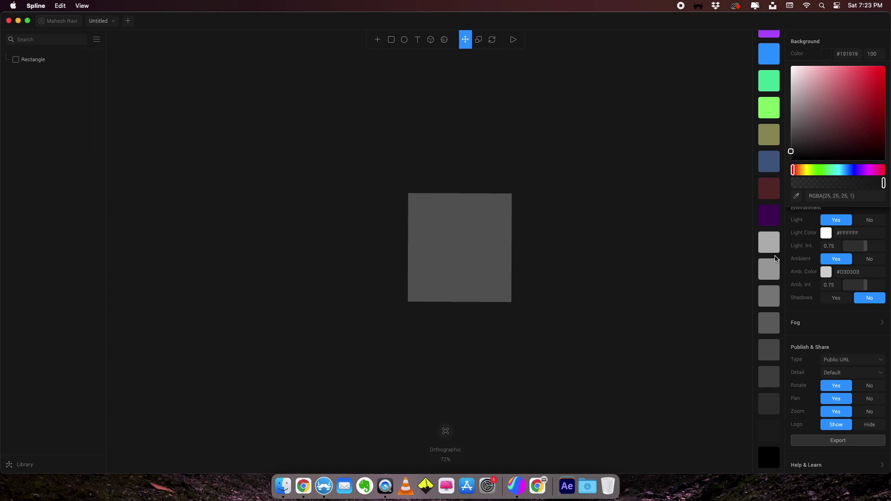
pyautogui.scroll(3, 776, 258)
pyautogui.scroll(-3, 776, 259)
pyautogui.moveTo(804, 73); pyautogui.dragTo(789, 50)
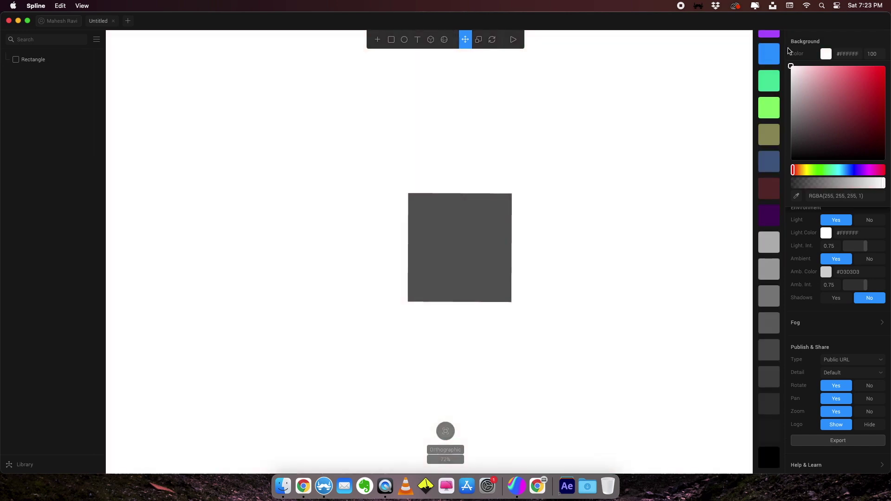
pyautogui.click(481, 227)
# Round the grey rectangle's corners
pyautogui.click(481, 227)
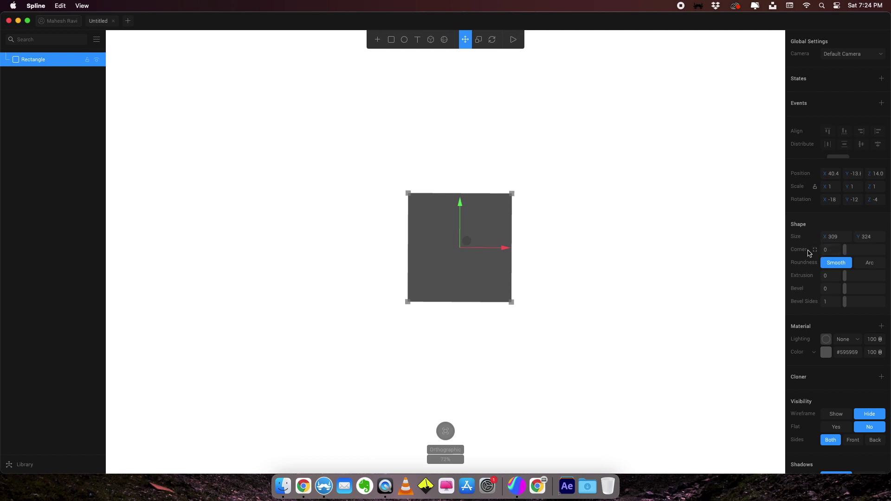
pyautogui.moveTo(845, 249)
pyautogui.mouseDown()
pyautogui.moveTo(876, 249)
pyautogui.moveTo(856, 251)
pyautogui.mouseUp()
pyautogui.moveTo(856, 251); pyautogui.dragTo(855, 250)
pyautogui.moveTo(559, 228); pyautogui.dragTo(551, 236)
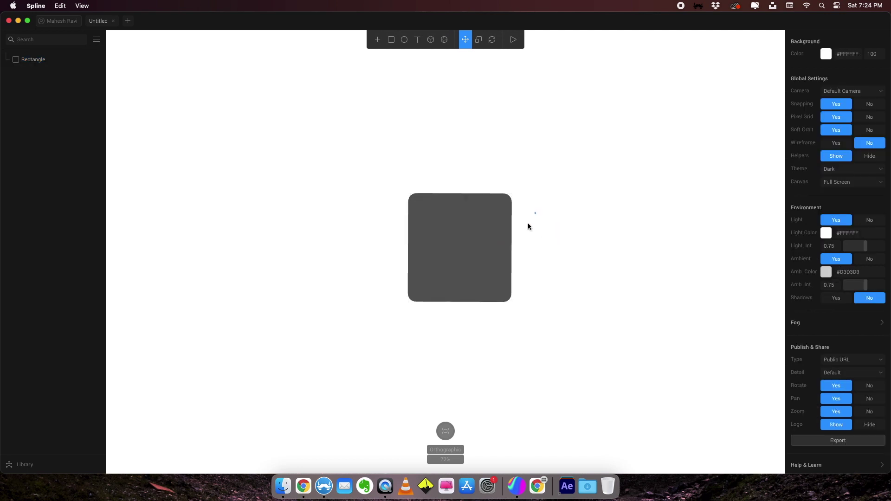
pyautogui.moveTo(560, 215); pyautogui.dragTo(384, 277, button='right')
# Extrude the rounded rectangle to 50 and turn the slab to roughly −23, −57, −7
pyautogui.click(401, 283)
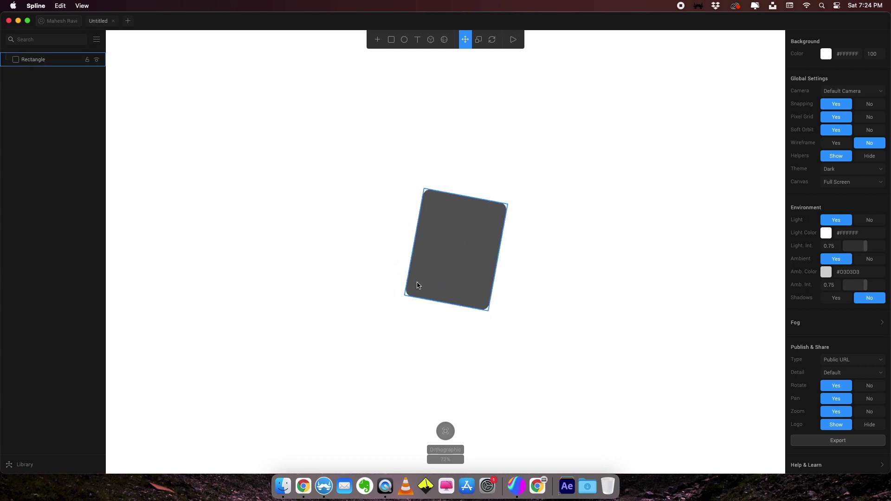
pyautogui.click(423, 305)
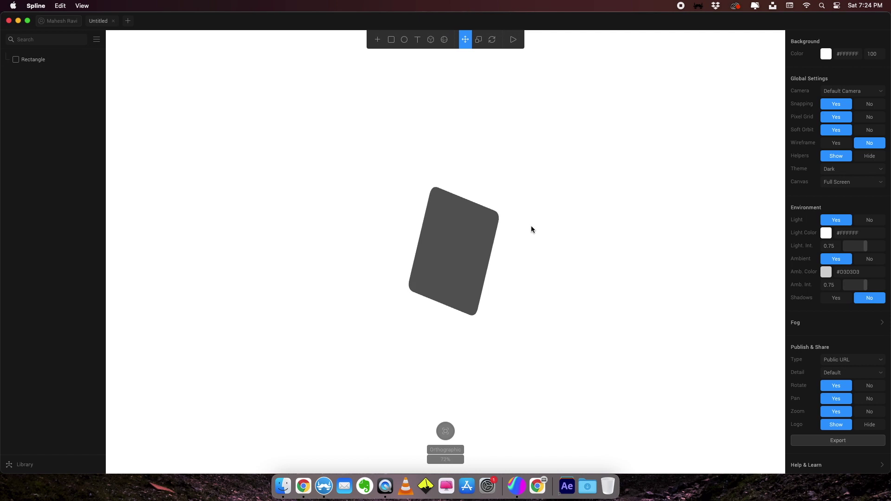
pyautogui.click(436, 235)
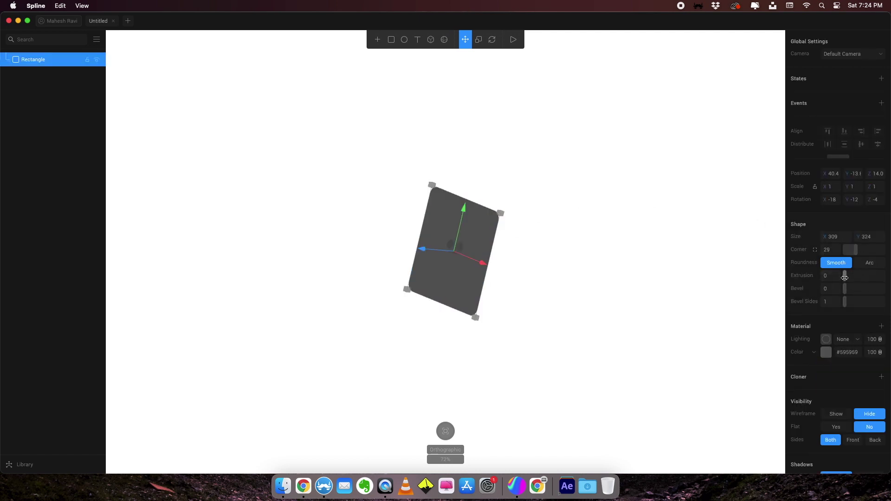
pyautogui.moveTo(844, 277); pyautogui.dragTo(859, 275)
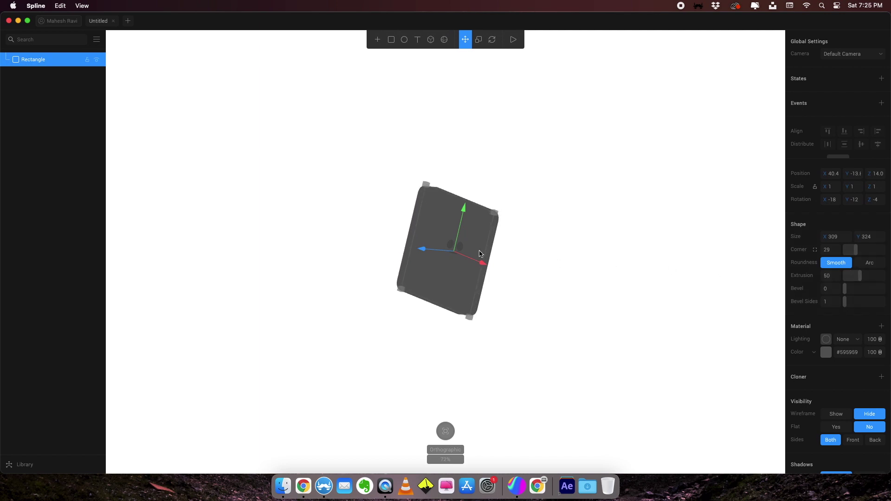
pyautogui.moveTo(593, 257); pyautogui.dragTo(405, 327)
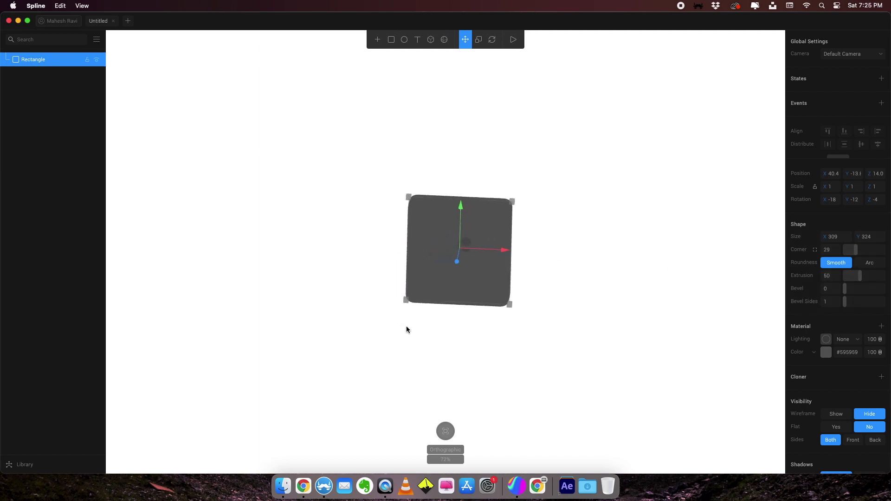
pyautogui.press('r')
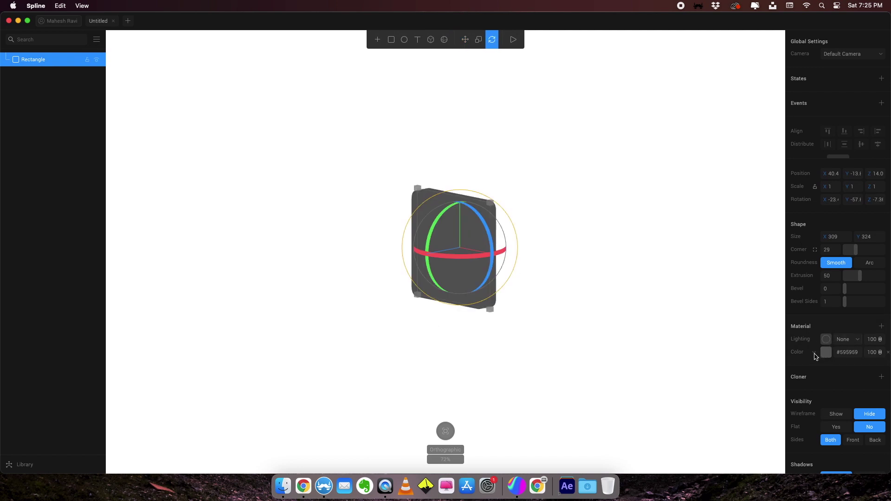
# Colour the slab's material blue, #2B99FF
pyautogui.click(814, 353)
pyautogui.click(814, 355)
pyautogui.click(826, 352)
pyautogui.click(769, 156)
pyautogui.click(656, 235)
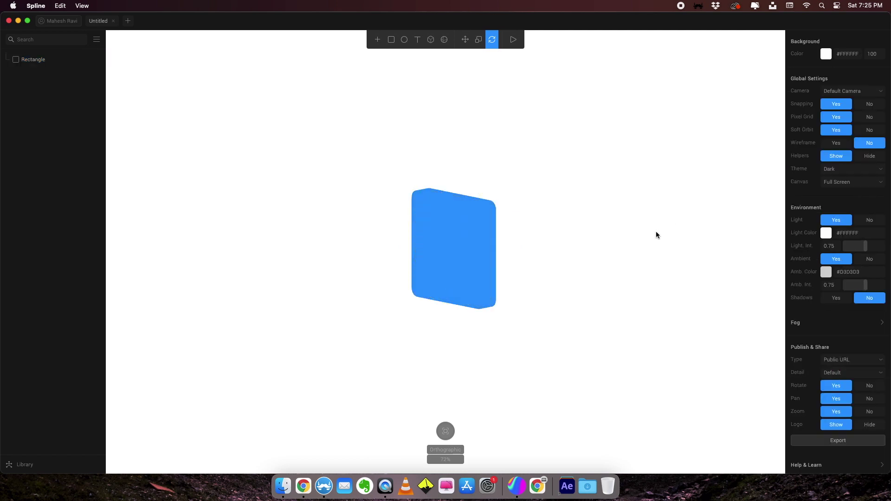
pyautogui.click(481, 272)
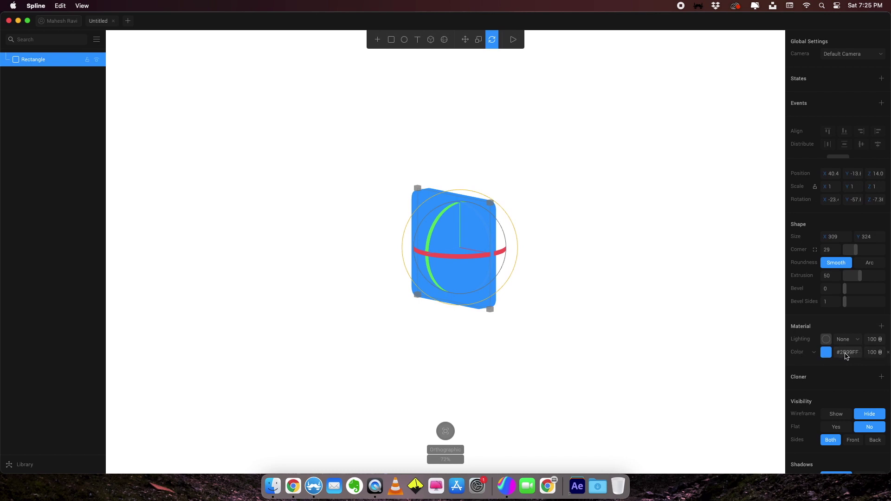
# Check the colour layer's opacity and blend mode options
pyautogui.click(873, 353)
pyautogui.click(880, 354)
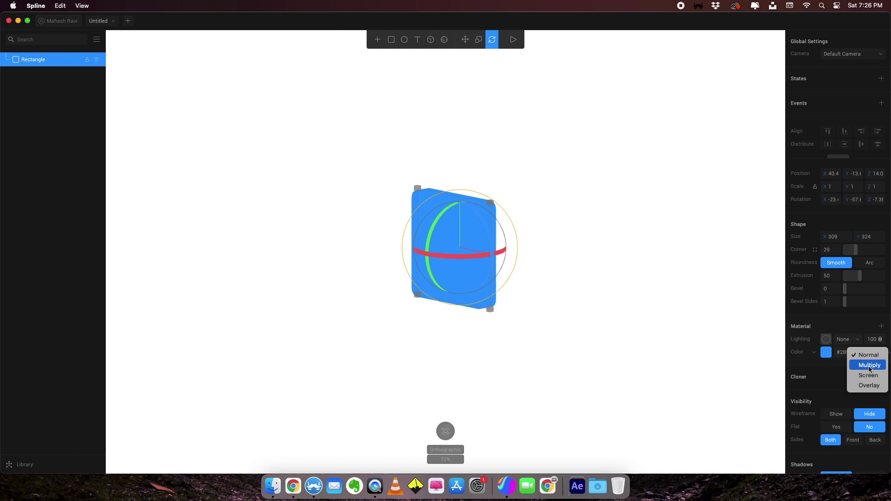
pyautogui.click(869, 368)
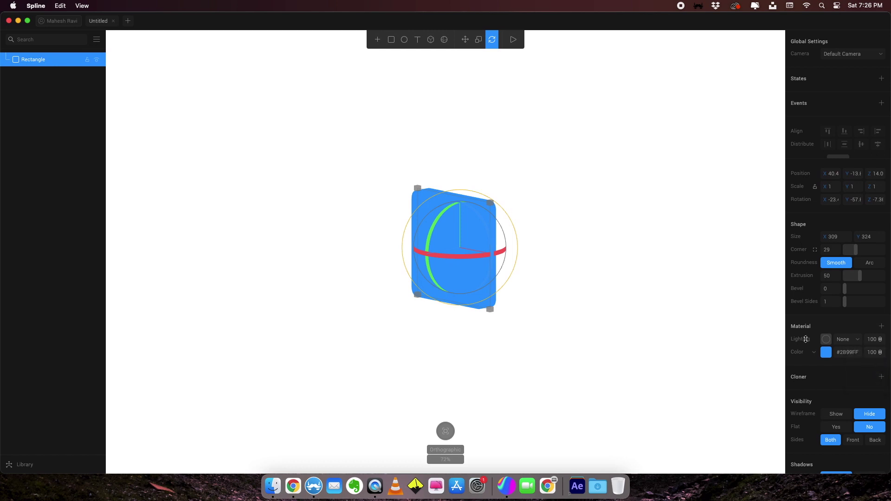
pyautogui.click(517, 305)
pyautogui.click(469, 242)
# Switch the material lighting to Lambert and compare the shading
pyautogui.click(853, 341)
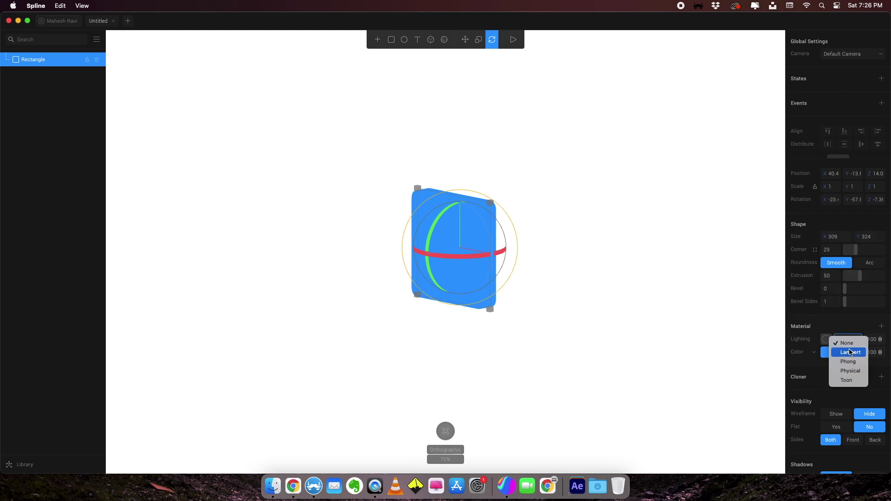
pyautogui.press('Escape')
pyautogui.click(533, 253)
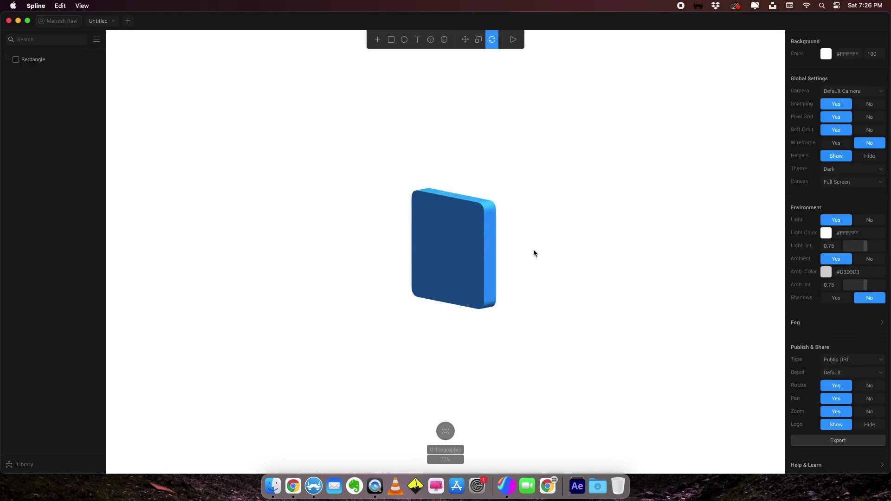
pyautogui.click(447, 243)
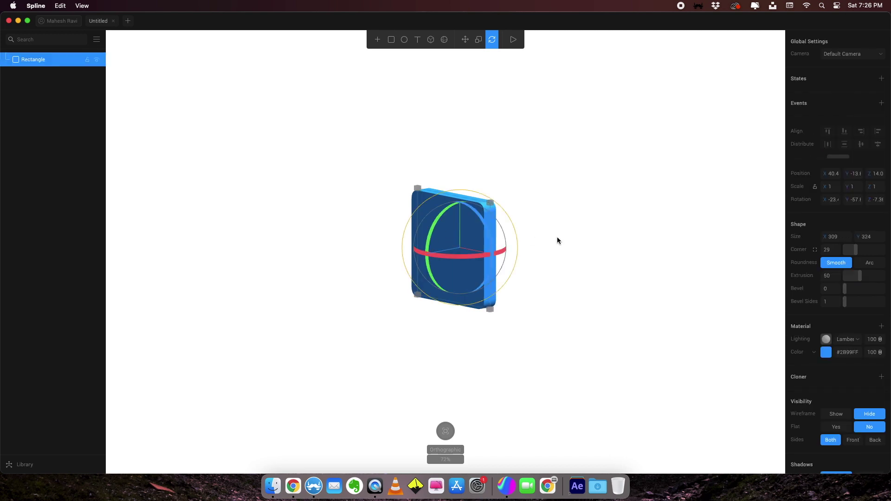
pyautogui.click(557, 241)
pyautogui.click(445, 240)
pyautogui.click(577, 294)
pyautogui.click(494, 290)
# Set the lighting layer's blend mode to Screen for a bright light blue
pyautogui.click(881, 340)
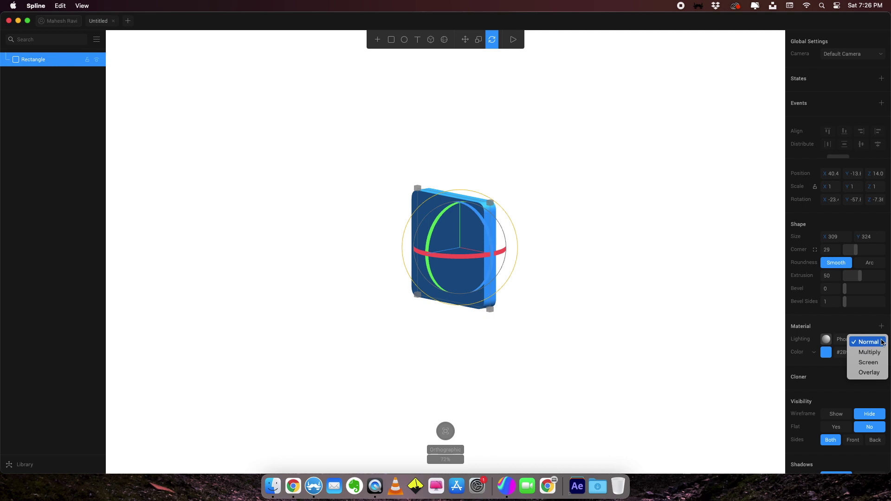
pyautogui.click(867, 362)
pyautogui.click(655, 300)
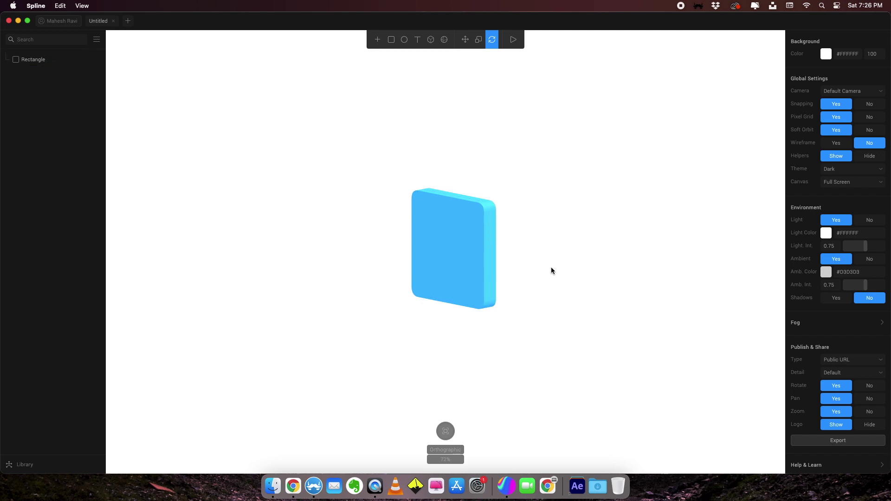
pyautogui.click(430, 270)
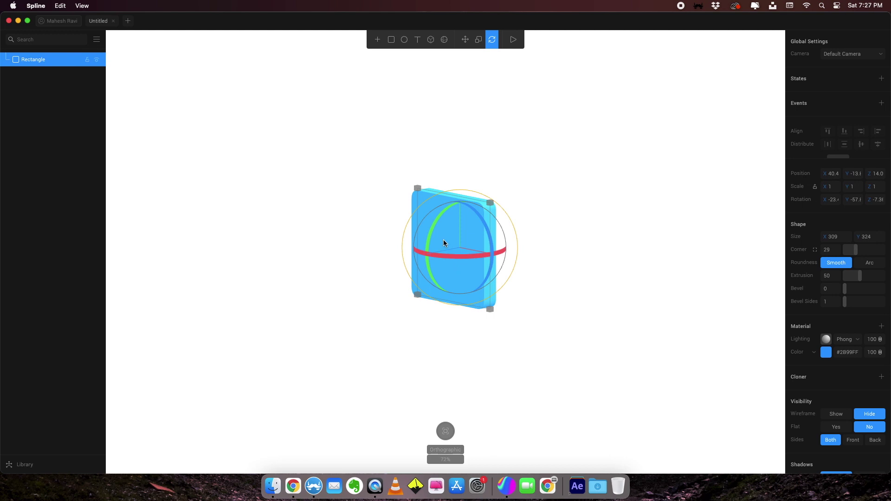
# Shrink the Spline window, Quick Look through the desktop photos, and select the purple car photo
pyautogui.click(578, 206)
pyautogui.doubleClick(641, 22)
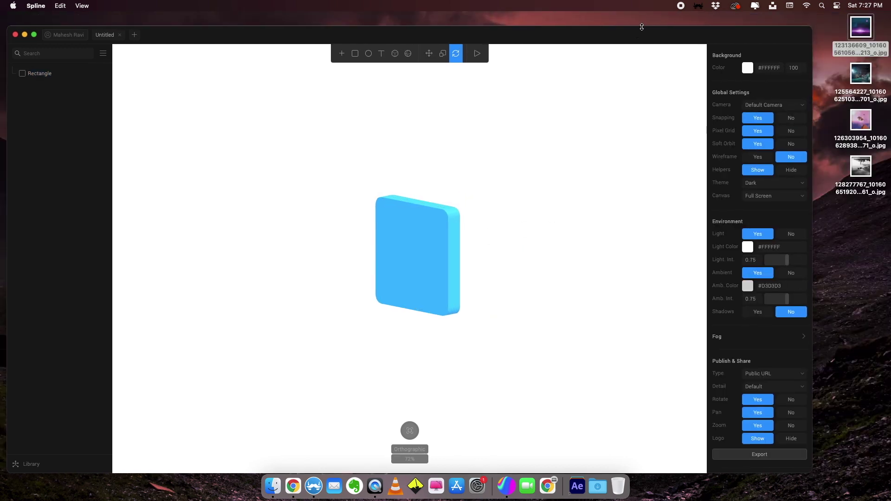
pyautogui.click(865, 29)
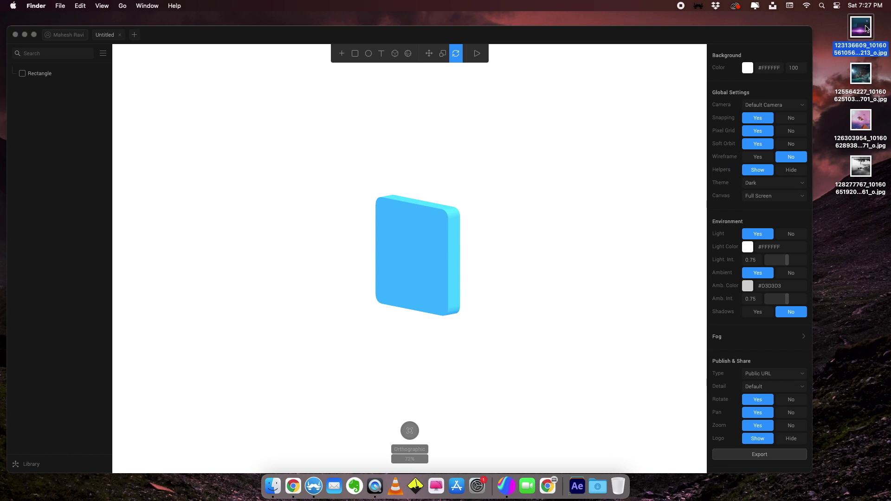
pyautogui.press('space')
pyautogui.press('Down')
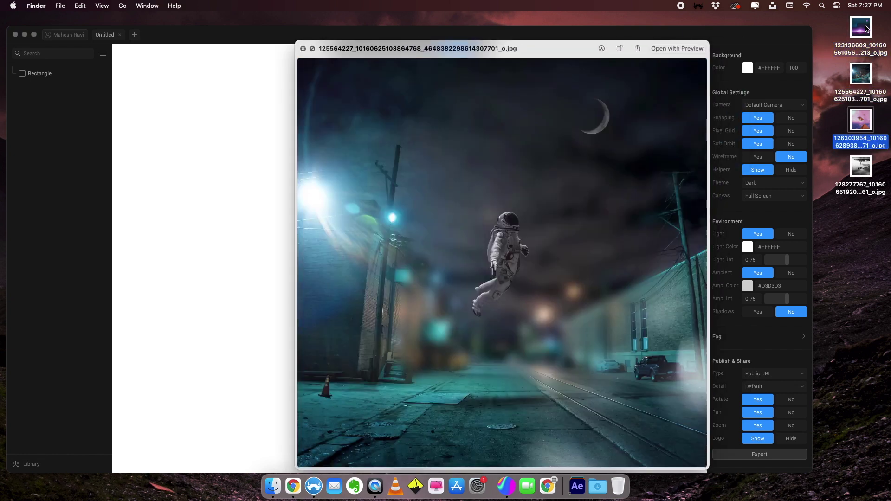
pyautogui.press('Down')
pyautogui.press('Down')
pyautogui.press('Up')
pyautogui.press('space')
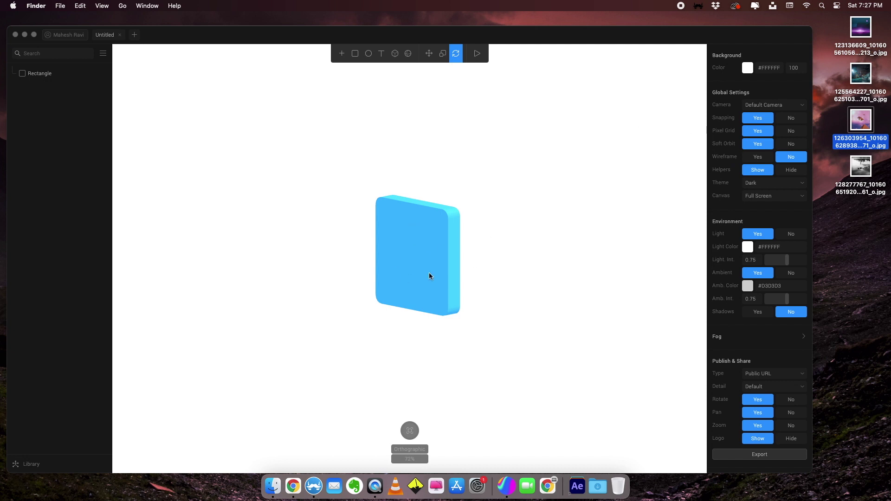
pyautogui.click(430, 246)
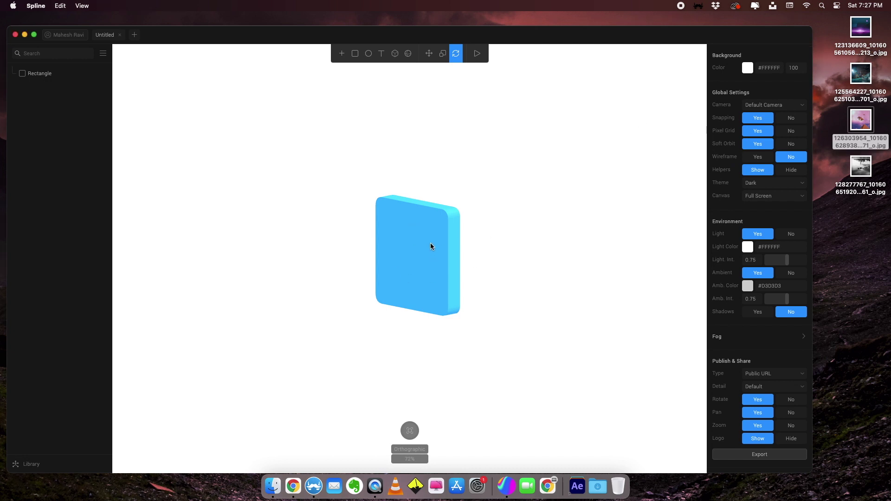
pyautogui.click(865, 77)
# Import the car photo and resize it to 308 × 334, left of the slab
pyautogui.moveTo(861, 28); pyautogui.dragTo(384, 274)
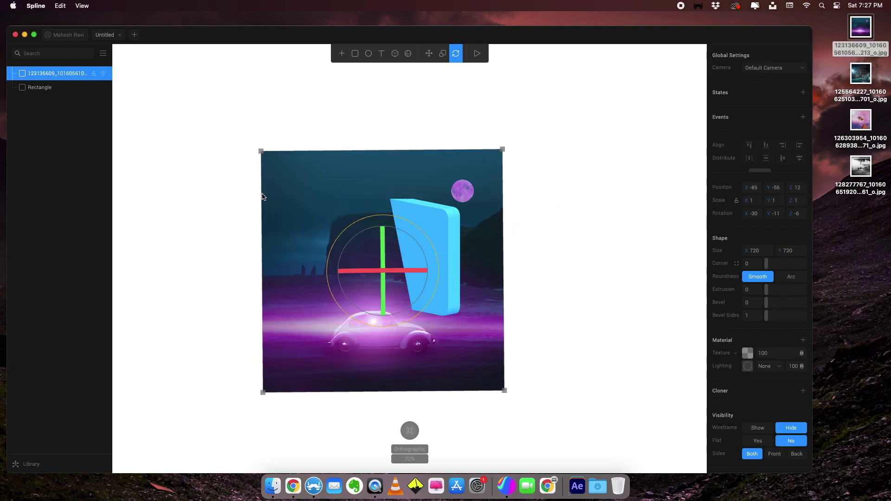
pyautogui.moveTo(389, 187); pyautogui.dragTo(284, 184)
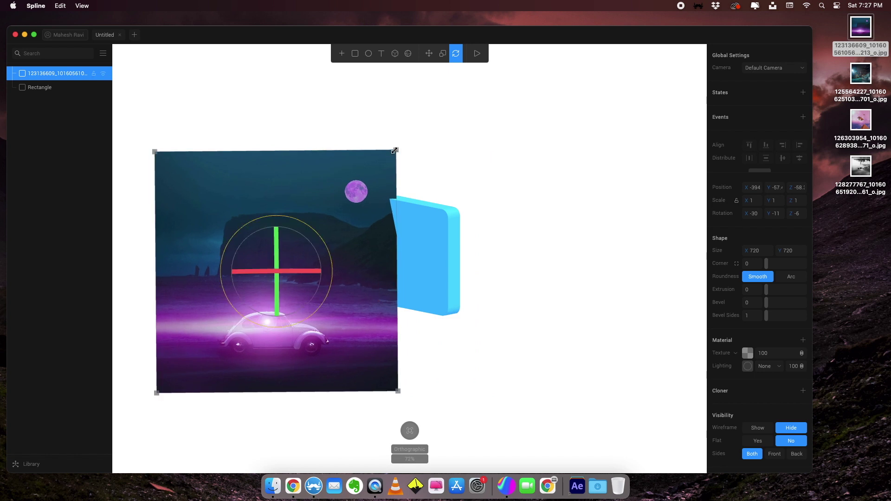
pyautogui.moveTo(394, 151); pyautogui.dragTo(430, 220)
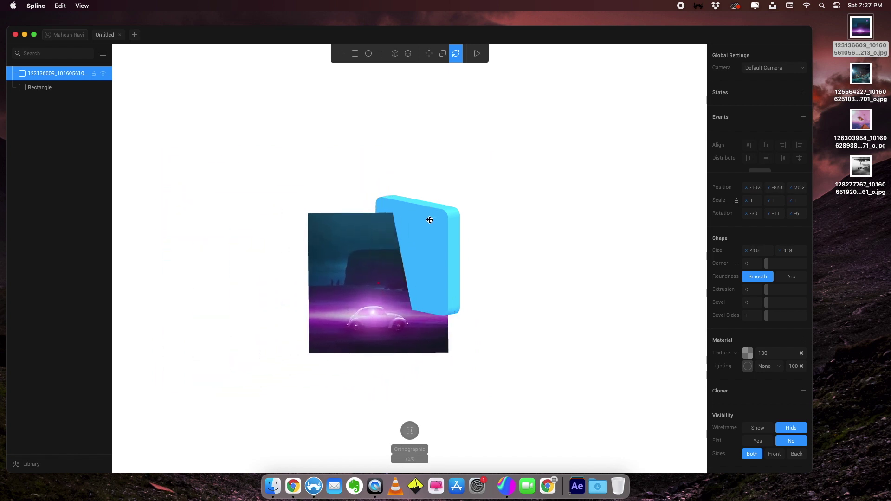
pyautogui.moveTo(316, 235); pyautogui.dragTo(224, 232)
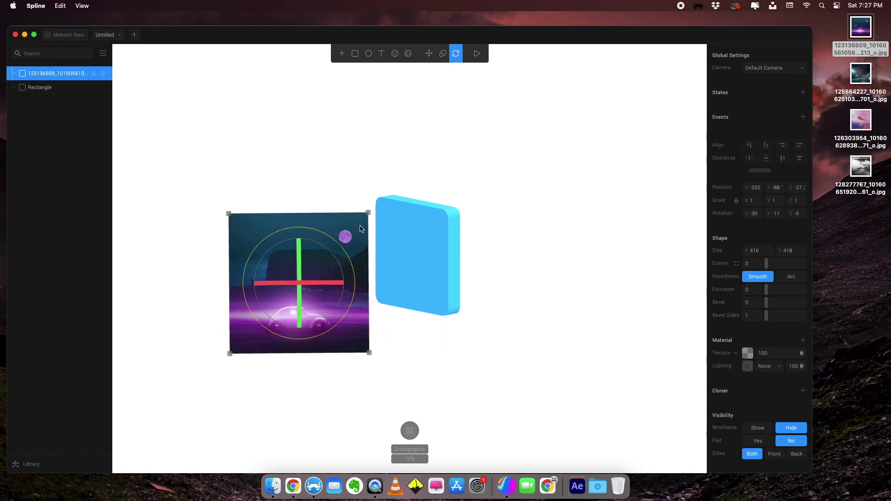
pyautogui.moveTo(368, 214); pyautogui.dragTo(332, 252)
pyautogui.moveTo(316, 302); pyautogui.dragTo(306, 258)
pyautogui.click(420, 244)
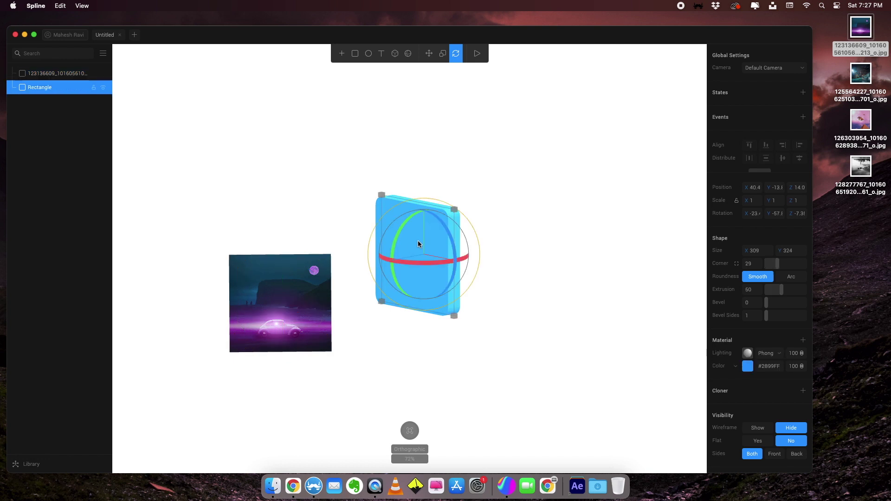
pyautogui.click(288, 269)
pyautogui.moveTo(330, 254)
pyautogui.mouseDown()
pyautogui.moveTo(341, 249)
pyautogui.moveTo(332, 242)
pyautogui.mouseUp()
# Tilt the blue rounded box to a new angle
pyautogui.click(421, 230)
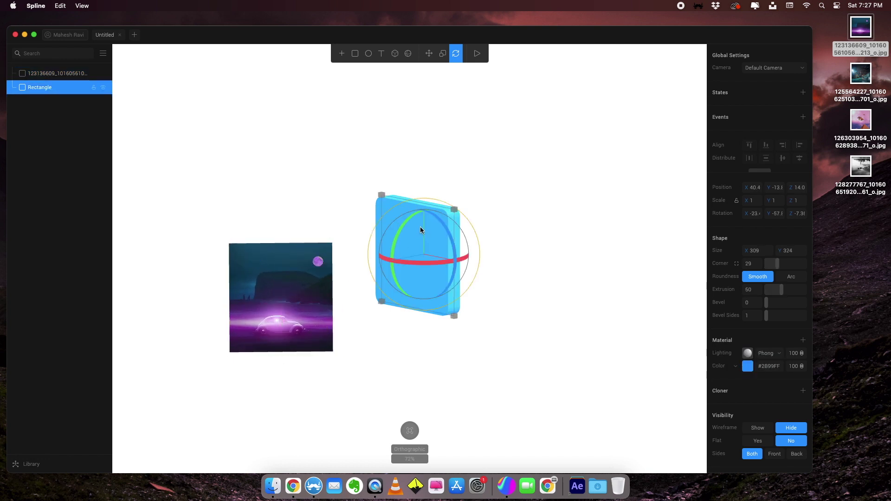
pyautogui.moveTo(401, 255); pyautogui.dragTo(473, 327)
pyautogui.click(473, 327)
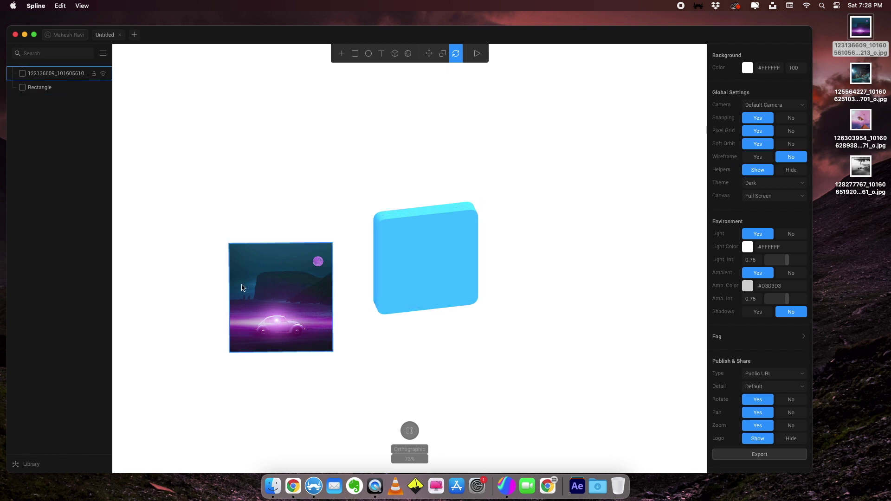
pyautogui.click(255, 279)
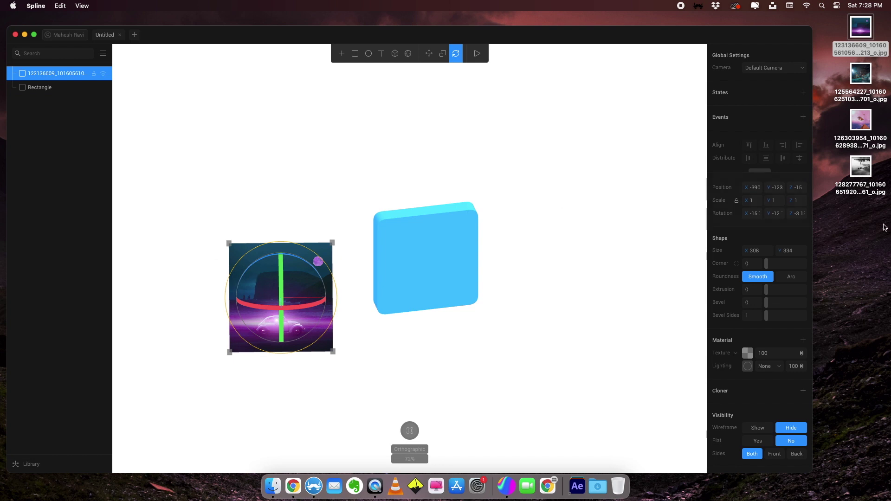
# Straighten the picture by setting its X, Y and Z rotation to 0
pyautogui.click(757, 214)
pyautogui.write('0')
pyautogui.press('Tab')
pyautogui.write('0')
pyautogui.press('Tab')
pyautogui.write('0')
pyautogui.press('Tab')
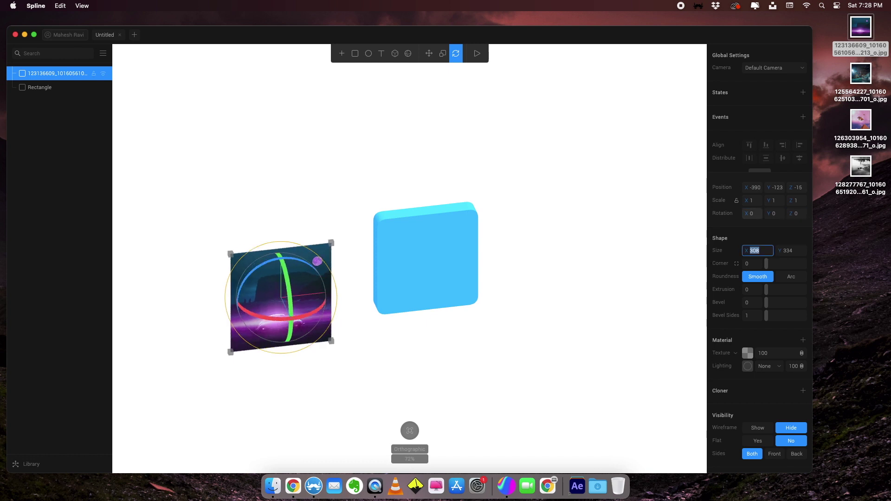
pyautogui.click(502, 334)
pyautogui.click(326, 324)
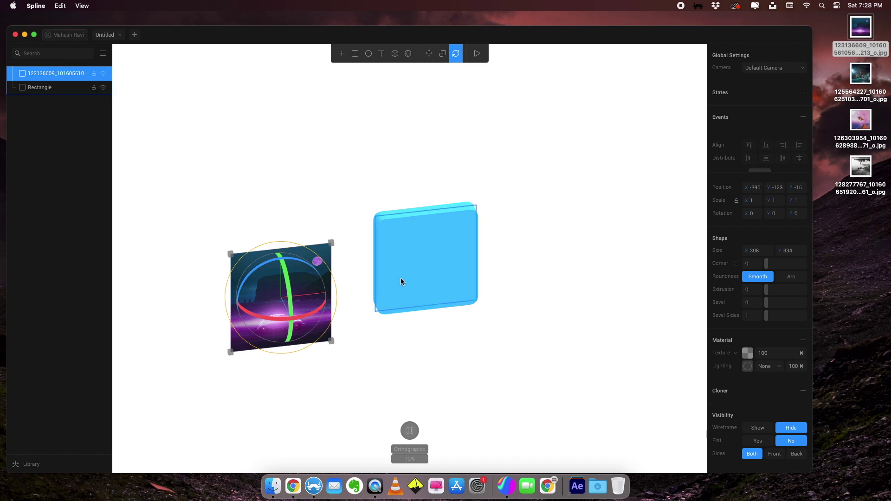
# Place the picture on the blue box's front face, resized to 291 × 300
pyautogui.moveTo(254, 298); pyautogui.dragTo(453, 260)
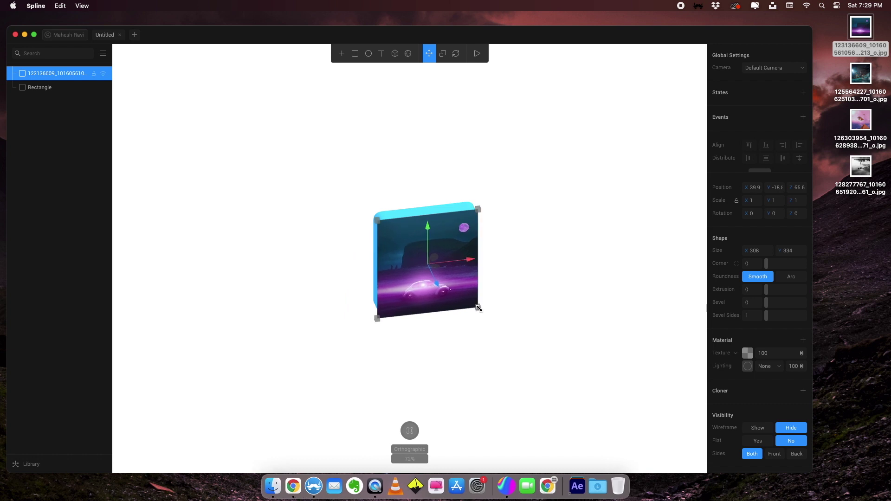
pyautogui.moveTo(478, 307); pyautogui.dragTo(472, 298)
pyautogui.moveTo(443, 253); pyautogui.dragTo(427, 237)
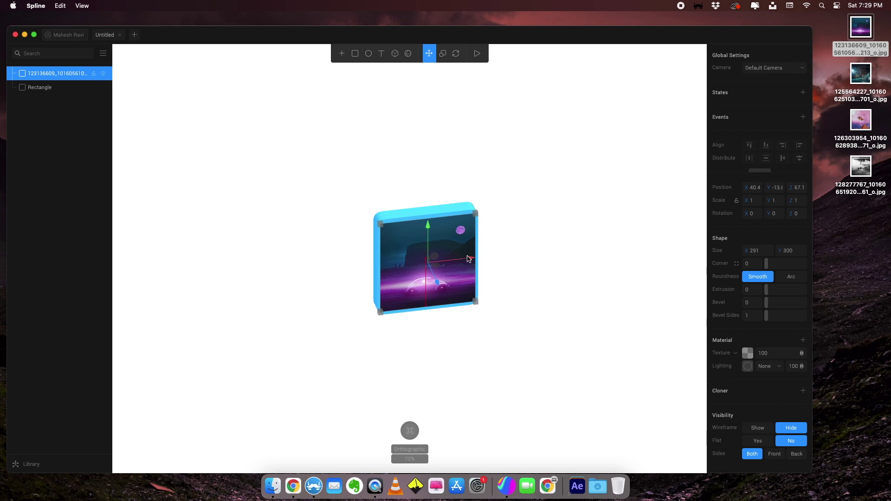
pyautogui.click(530, 252)
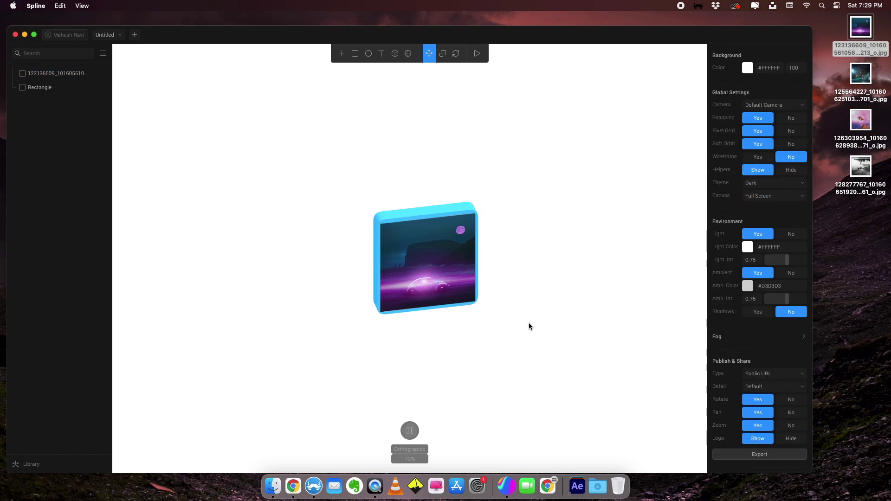
# Give the Rectangle's material the purple preset #B255FF around the car picture
pyautogui.moveTo(532, 316); pyautogui.dragTo(417, 331)
pyautogui.click(449, 207)
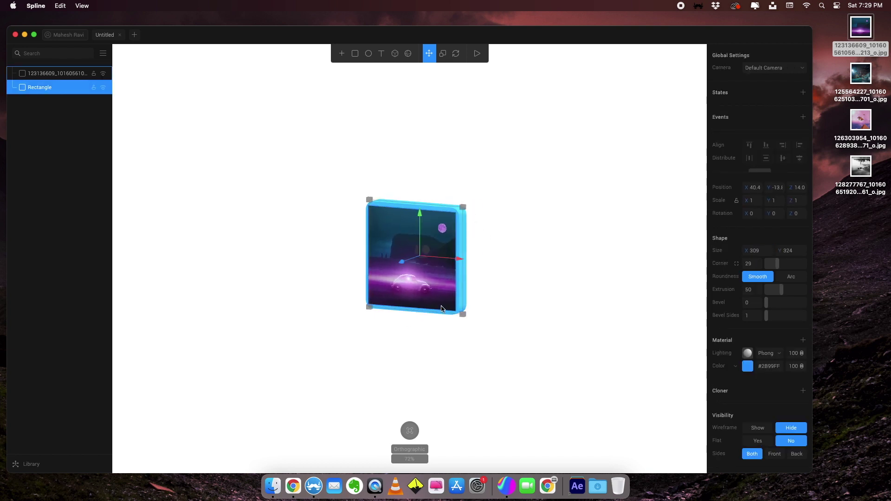
pyautogui.click(748, 366)
pyautogui.click(694, 149)
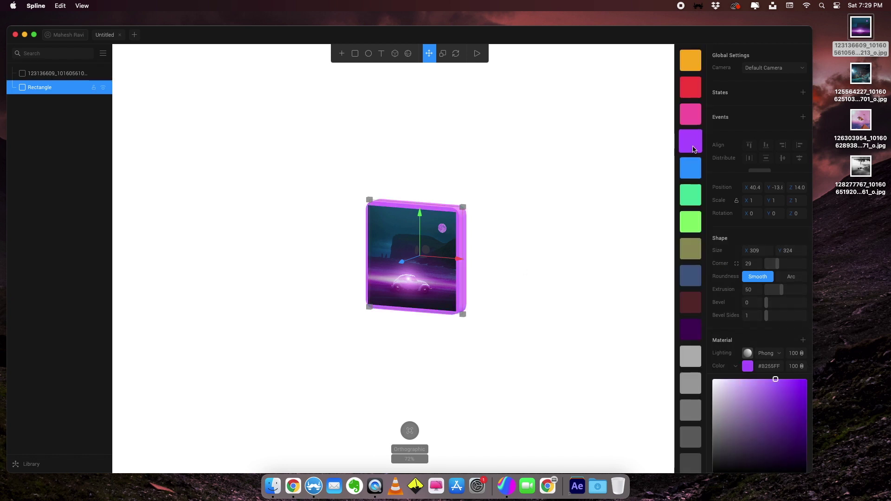
pyautogui.click(519, 238)
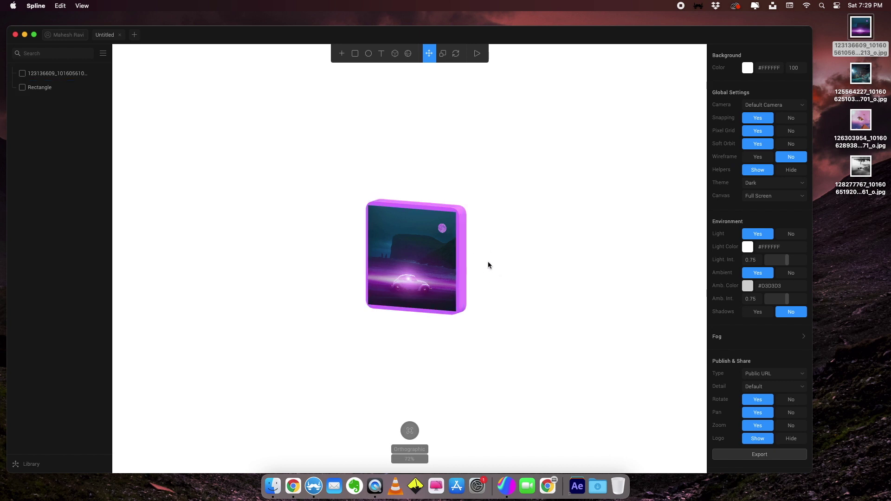
pyautogui.click(463, 229)
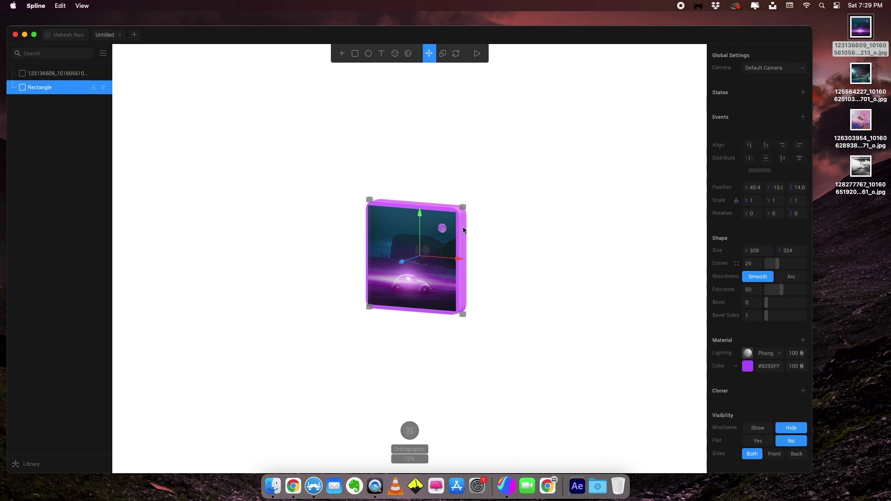
# Duplicate the purple box and place the copy to the right of the original, set further back
pyautogui.click(469, 230)
pyautogui.click(465, 239)
pyautogui.press('super+d')
pyautogui.moveTo(435, 259); pyautogui.dragTo(546, 250)
pyautogui.moveTo(611, 259); pyautogui.dragTo(587, 259)
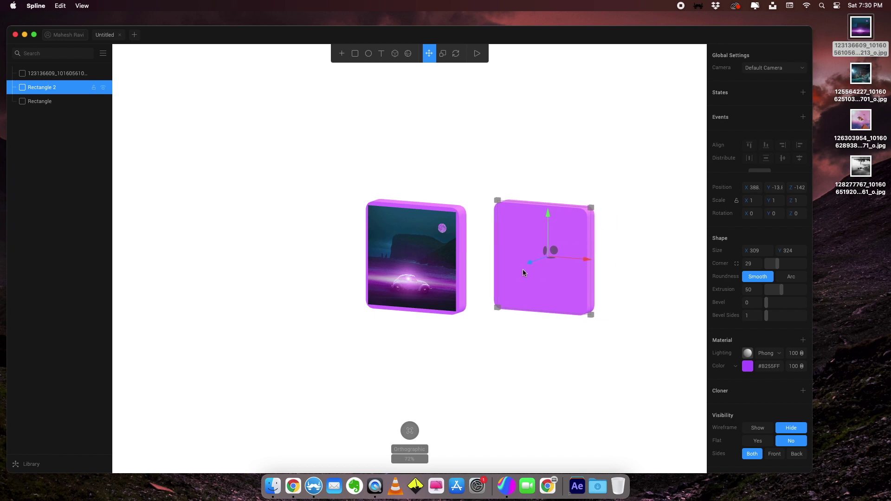
pyautogui.moveTo(531, 262); pyautogui.dragTo(542, 257)
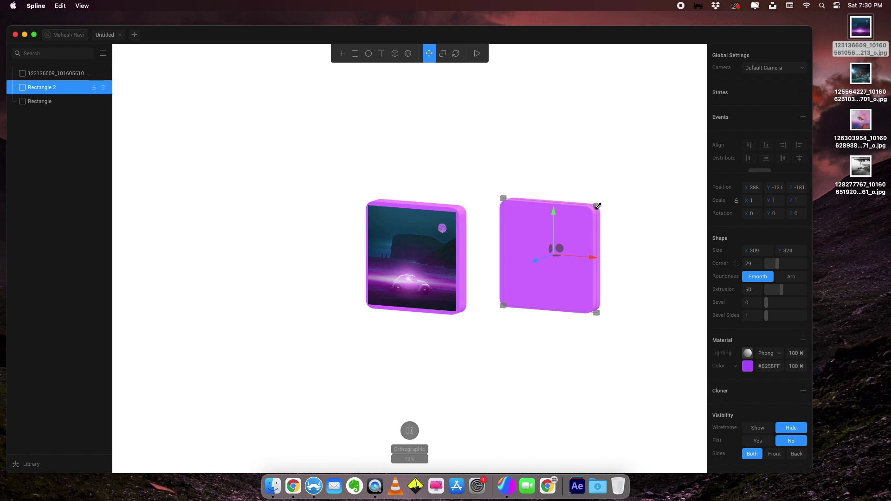
# Shrink the copy to a smaller 207 × 217 slab so both boxes are in view
pyautogui.moveTo(597, 206); pyautogui.dragTo(569, 231)
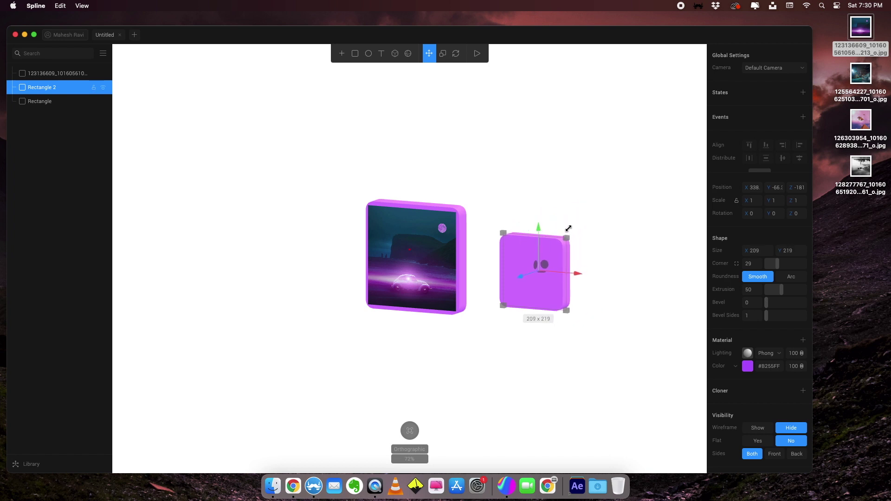
pyautogui.click(582, 177)
pyautogui.click(502, 271)
pyautogui.click(480, 200)
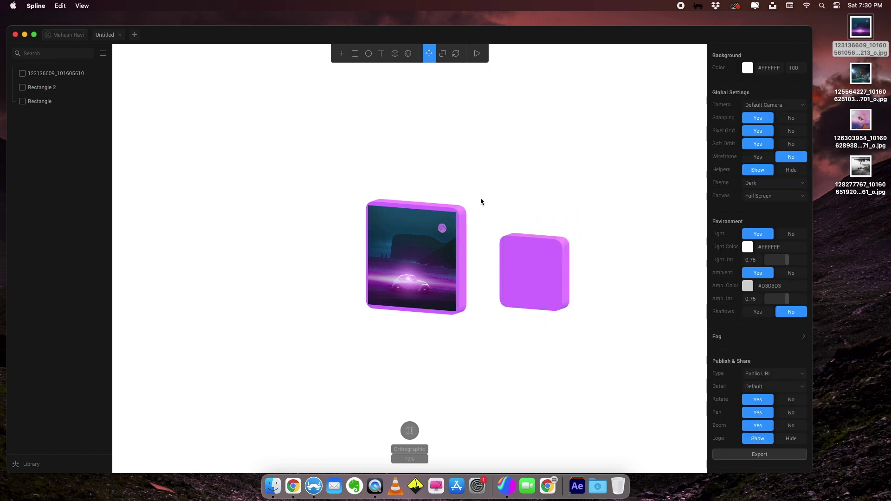
pyautogui.moveTo(483, 191)
pyautogui.mouseDown()
pyautogui.moveTo(484, 199)
pyautogui.moveTo(447, 228)
pyautogui.moveTo(508, 192)
pyautogui.moveTo(465, 195)
pyautogui.moveTo(496, 193)
pyautogui.mouseUp()
# Import the pyramid picture and set its X, Y and Z rotation to 0
pyautogui.moveTo(860, 120); pyautogui.dragTo(537, 276)
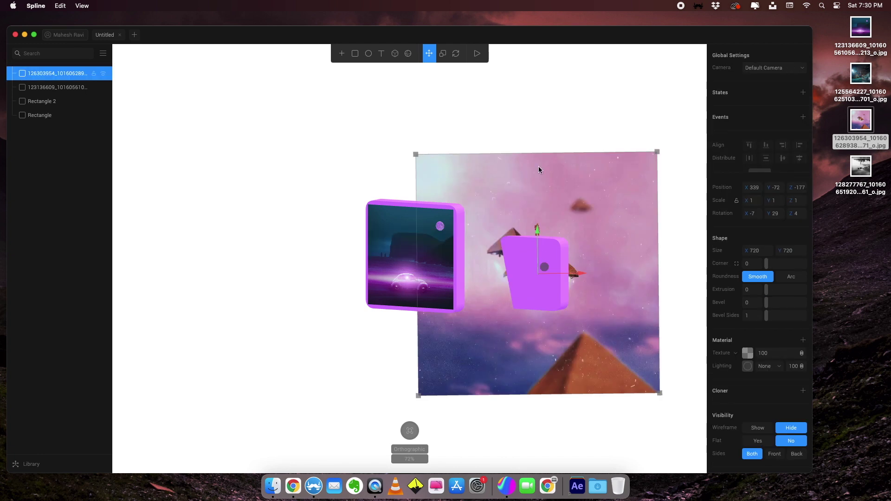
pyautogui.click(752, 214)
pyautogui.moveTo(753, 217); pyautogui.dragTo(723, 219)
pyautogui.write('0')
pyautogui.press('Tab')
pyautogui.write('0')
pyautogui.press('Tab')
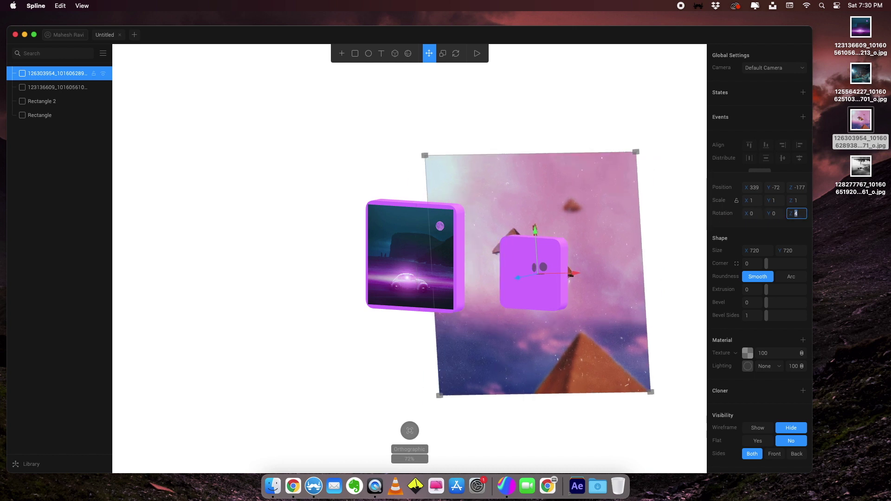
pyautogui.write('0')
pyautogui.press('Tab')
# Shrink the pyramid picture to 214 × 190 onto the right-hand box's front face
pyautogui.click(683, 285)
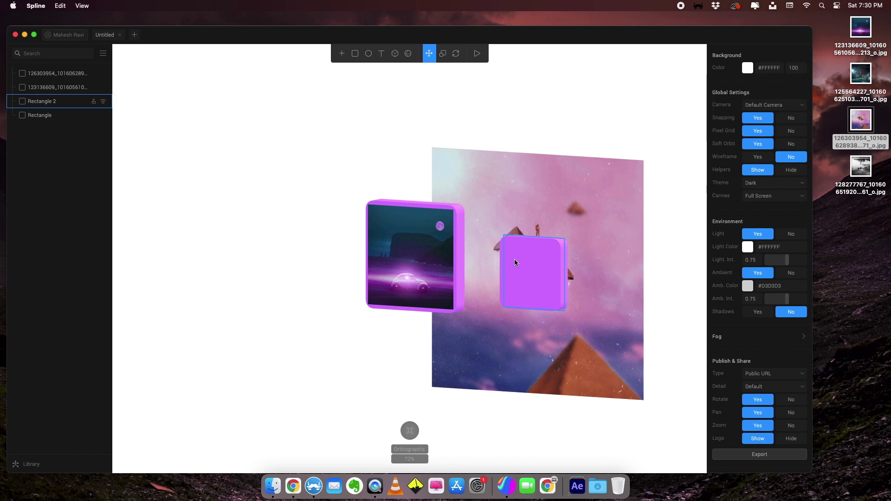
pyautogui.click(524, 188)
pyautogui.moveTo(643, 160); pyautogui.dragTo(493, 324)
pyautogui.moveTo(462, 357); pyautogui.dragTo(505, 299)
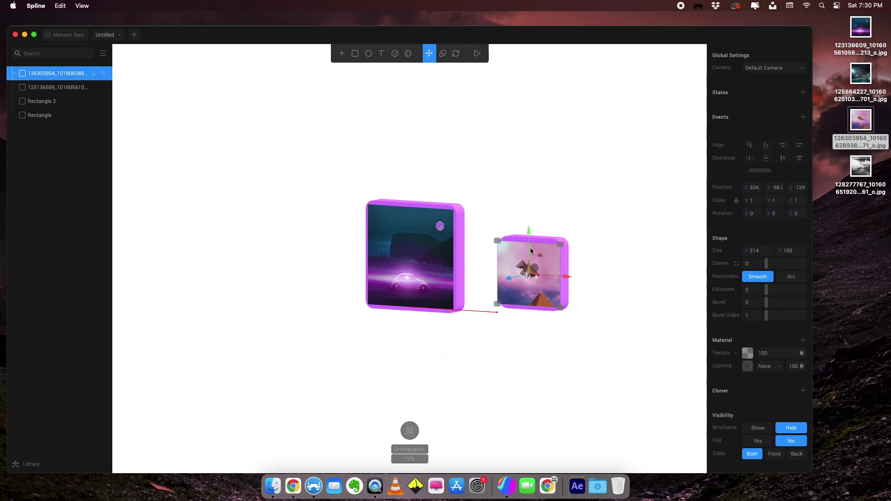
pyautogui.moveTo(468, 388); pyautogui.dragTo(422, 365)
# Change the right-hand box's colour to maroon
pyautogui.click(533, 269)
pyautogui.click(745, 383)
pyautogui.click(690, 221)
pyautogui.click(477, 332)
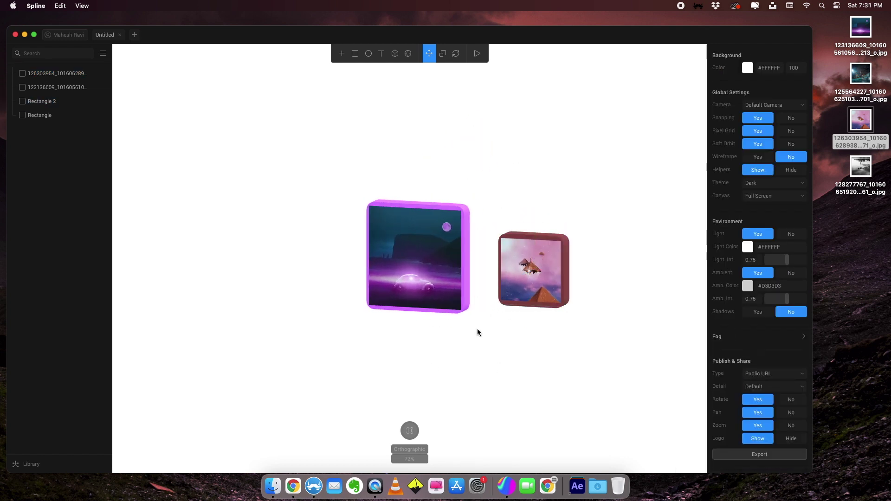
# Duplicate the maroon box and move the copy to the left side
pyautogui.click(533, 269)
pyautogui.press('super+d')
pyautogui.moveTo(534, 269); pyautogui.dragTo(278, 274)
pyautogui.moveTo(861, 167); pyautogui.dragTo(264, 271)
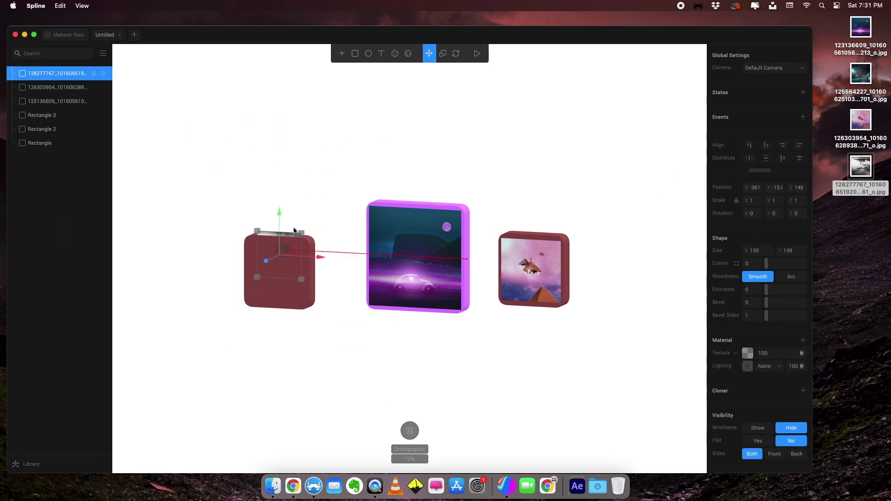
# Bring in the black-and-white picture and resize it onto the left box's front
pyautogui.moveTo(294, 230); pyautogui.dragTo(278, 260)
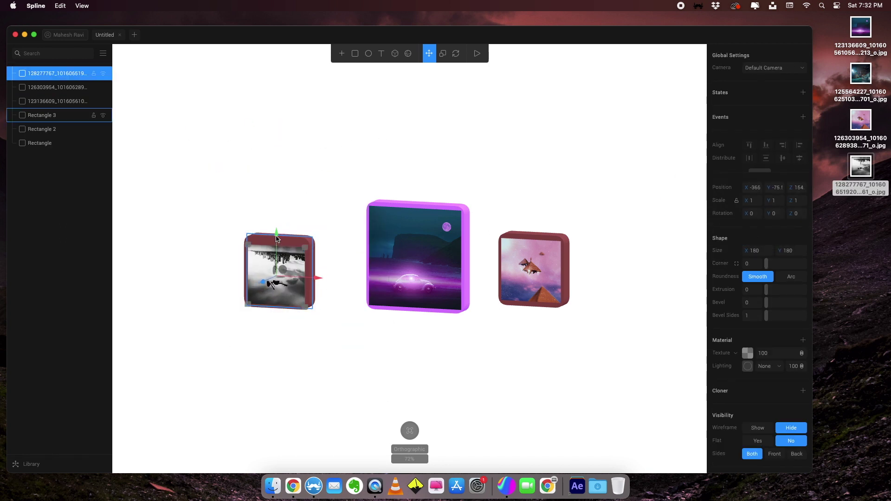
pyautogui.click(638, 310)
pyautogui.moveTo(557, 374); pyautogui.dragTo(420, 338, button='right')
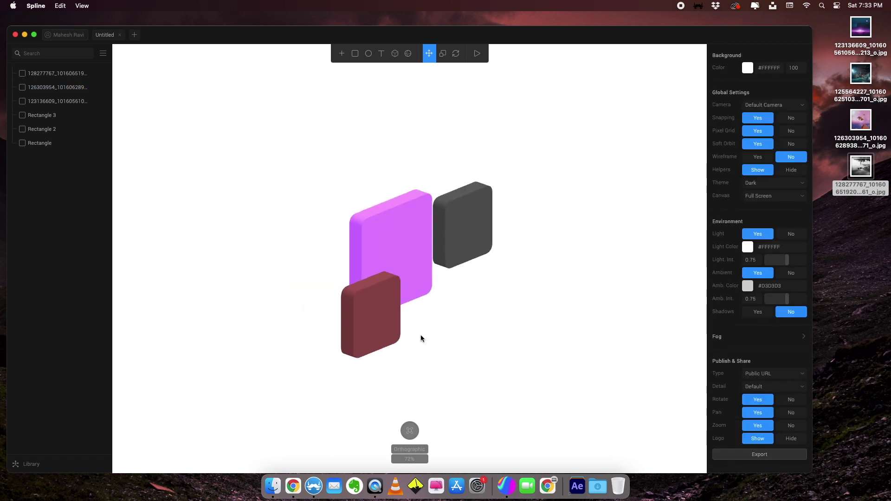
pyautogui.moveTo(860, 74); pyautogui.dragTo(385, 290)
pyautogui.moveTo(417, 334); pyautogui.dragTo(372, 315)
pyautogui.click(419, 300)
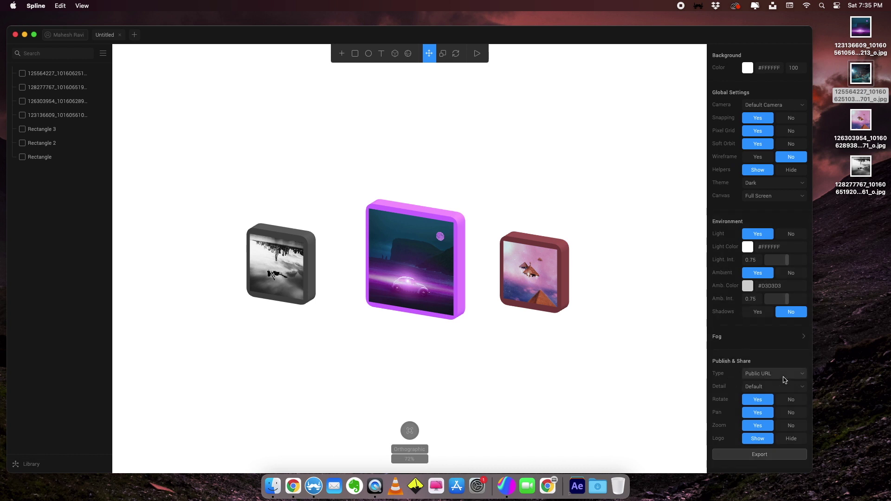
# Export the scene as a public link and copy its iframe embed code
pyautogui.click(702, 110)
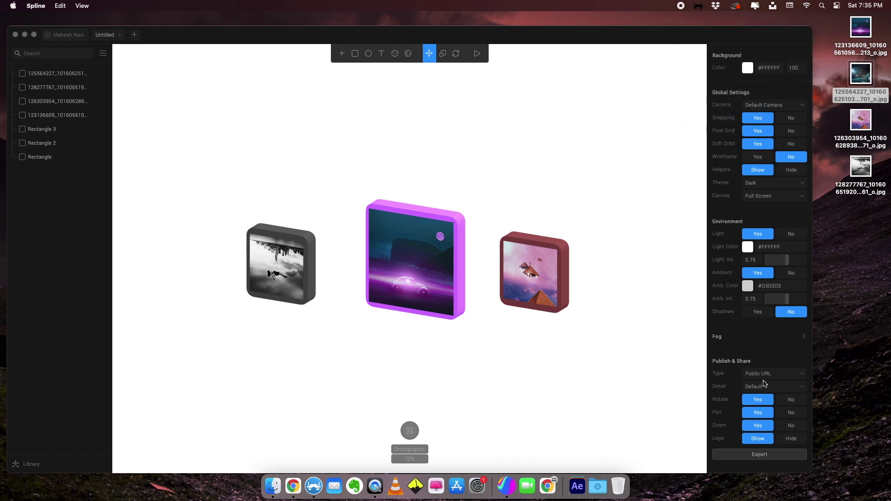
pyautogui.click(754, 456)
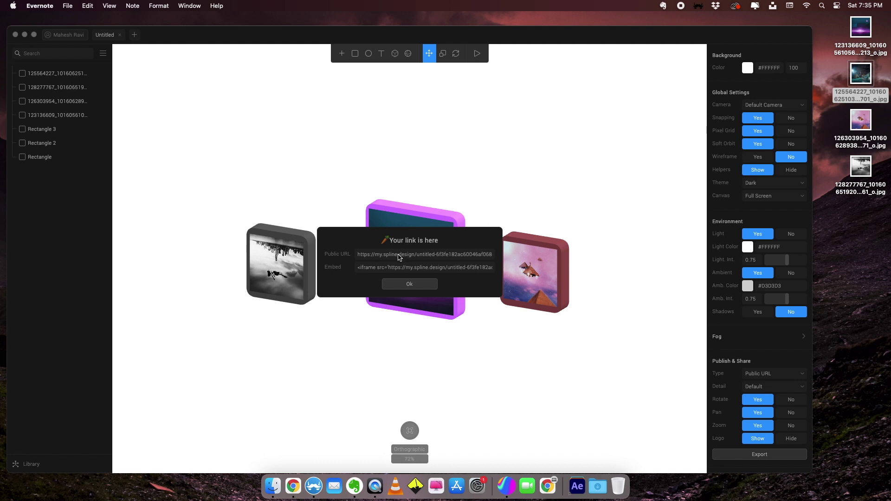
pyautogui.click(380, 269)
pyautogui.click(380, 269)
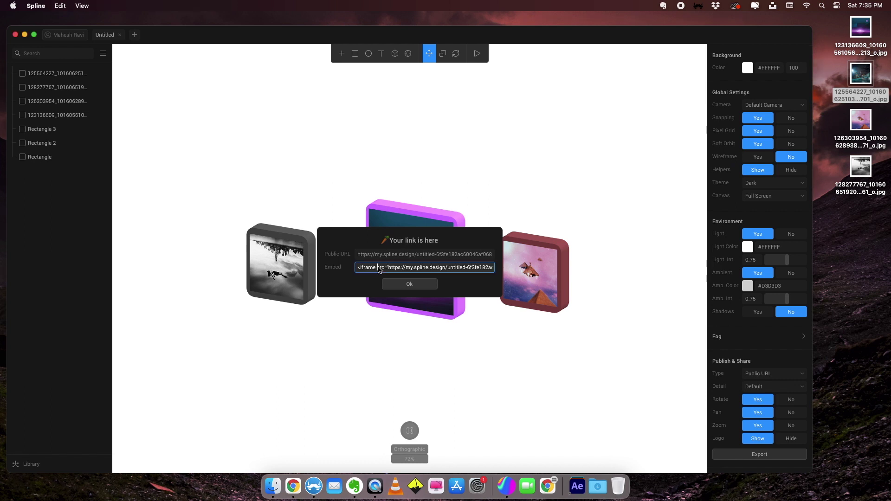
pyautogui.press('super+a')
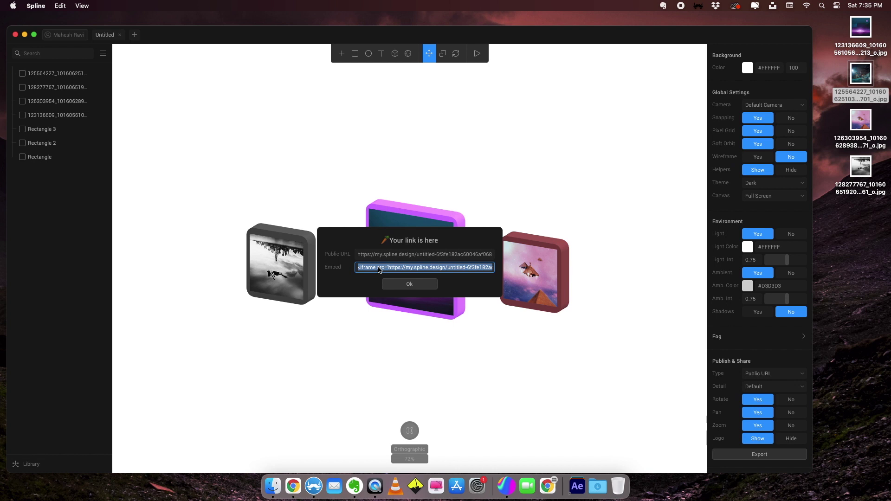
pyautogui.click(409, 284)
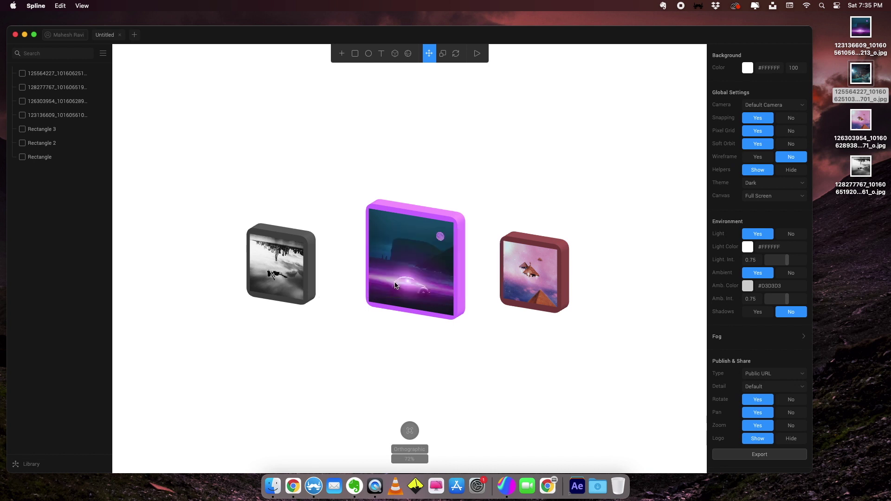
pyautogui.click(663, 6)
# Paste the embed code into the Evernote quick note, close Spline and return to Wix
pyautogui.write("<iframe src='https://my.spline.design/untitled-6f3fe182ac60046af068c93e5500d1af/' frameborder='0' width='100%' height='100%'></iframe>")
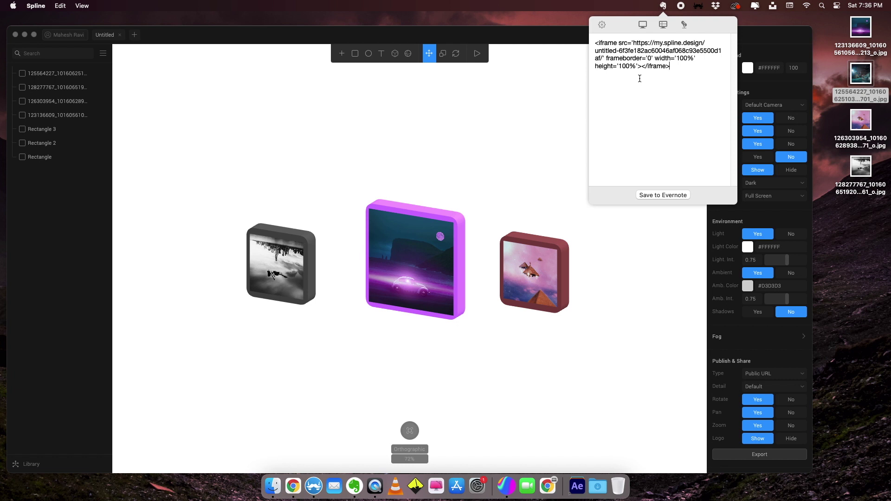
pyautogui.click(14, 34)
pyautogui.click(292, 485)
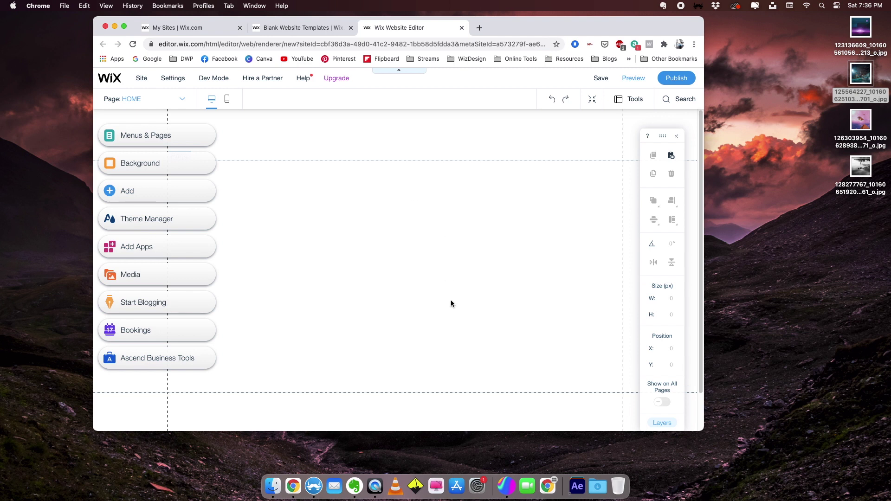
# Add an Embed a Widget HTML element to the HOME page and open its code settings
pyautogui.click(110, 190)
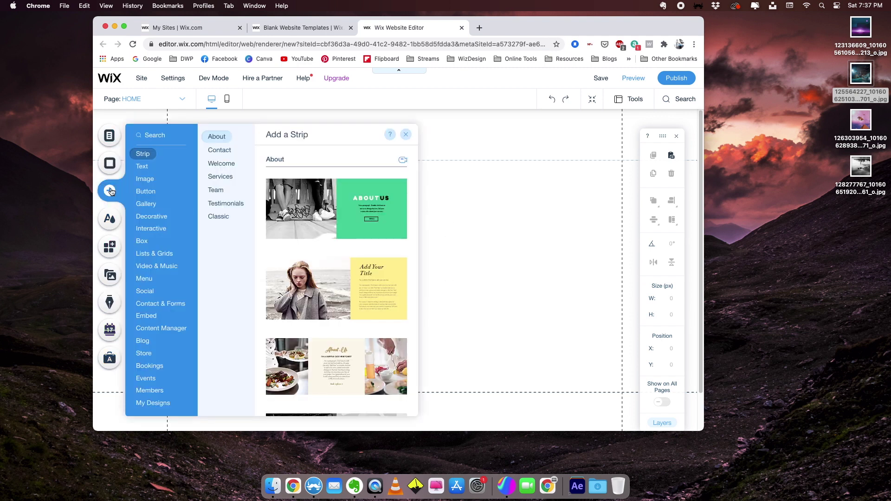
pyautogui.moveTo(146, 316)
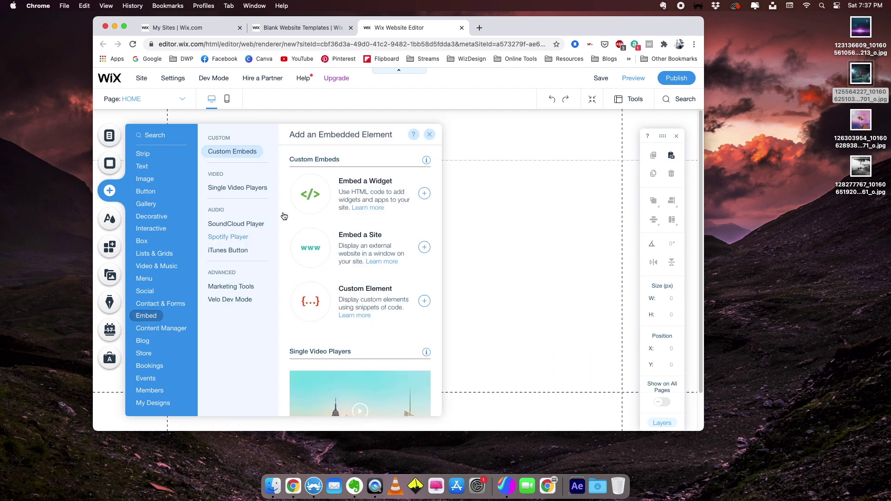
pyautogui.click(341, 187)
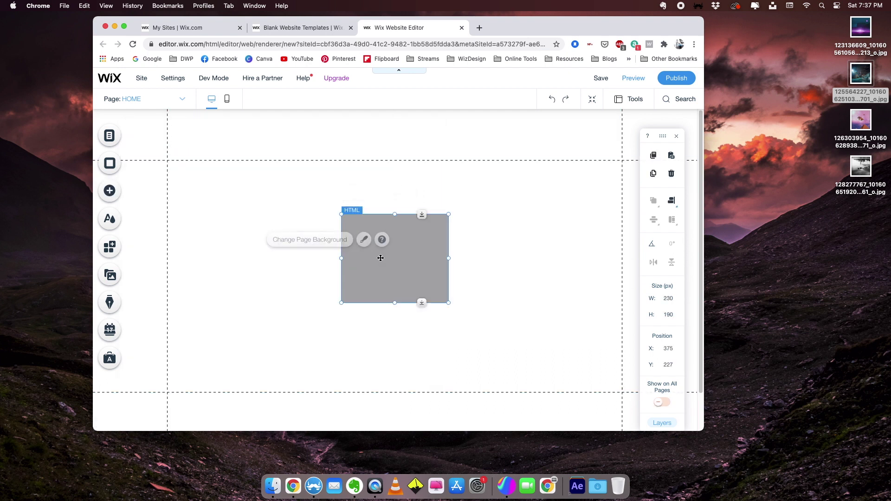
pyautogui.moveTo(366, 258); pyautogui.dragTo(367, 261)
pyautogui.click(363, 195)
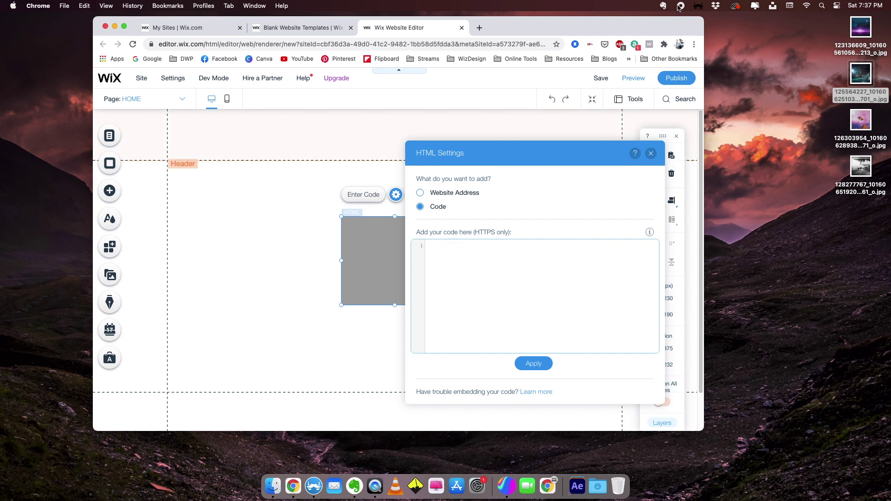
# Copy the iframe snippet from the Evernote quick note
pyautogui.click(662, 6)
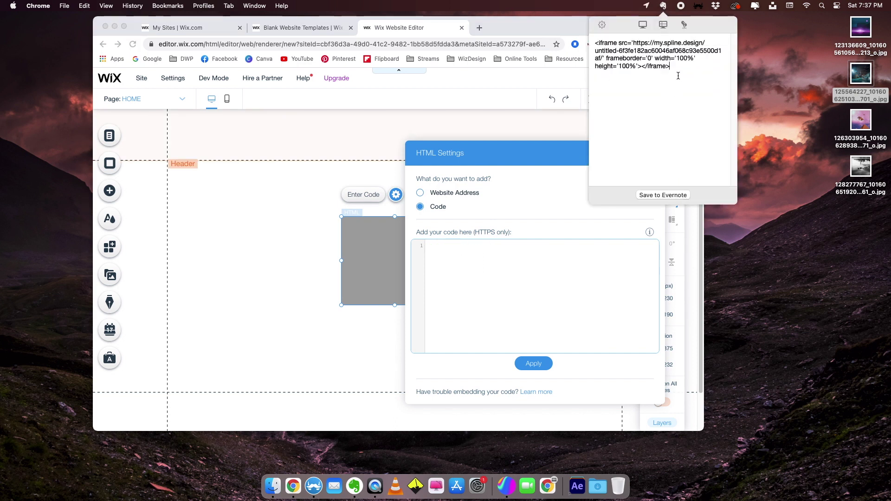
pyautogui.moveTo(677, 68); pyautogui.dragTo(585, 44)
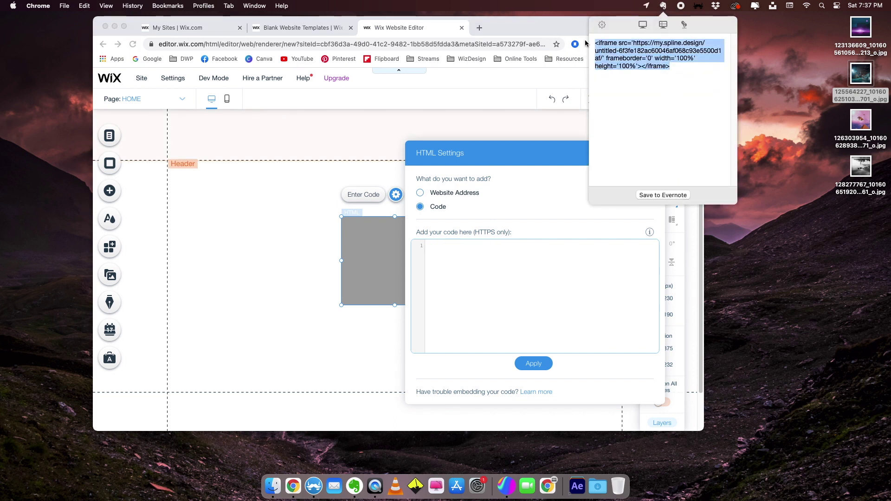
pyautogui.rightClick(635, 47)
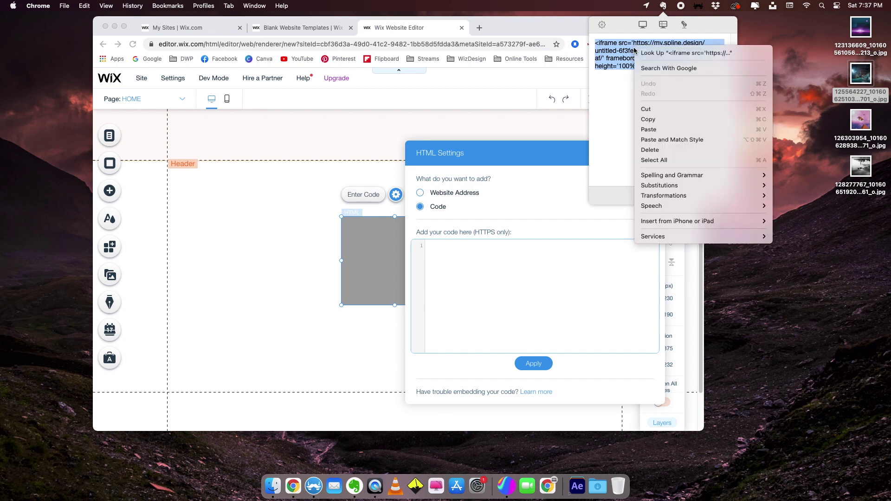
pyautogui.click(658, 120)
# Paste the snippet into the HTML code box, apply it with Update and close the dialog
pyautogui.rightClick(463, 251)
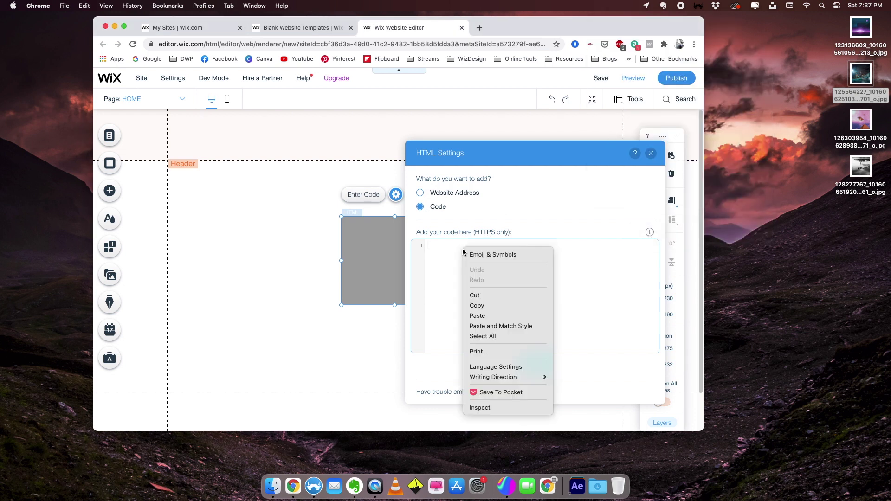
pyautogui.click(484, 316)
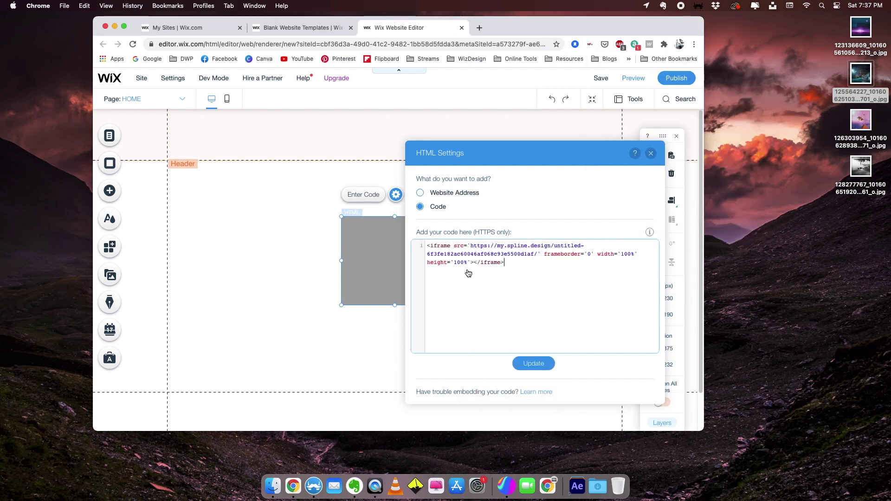
pyautogui.click(541, 363)
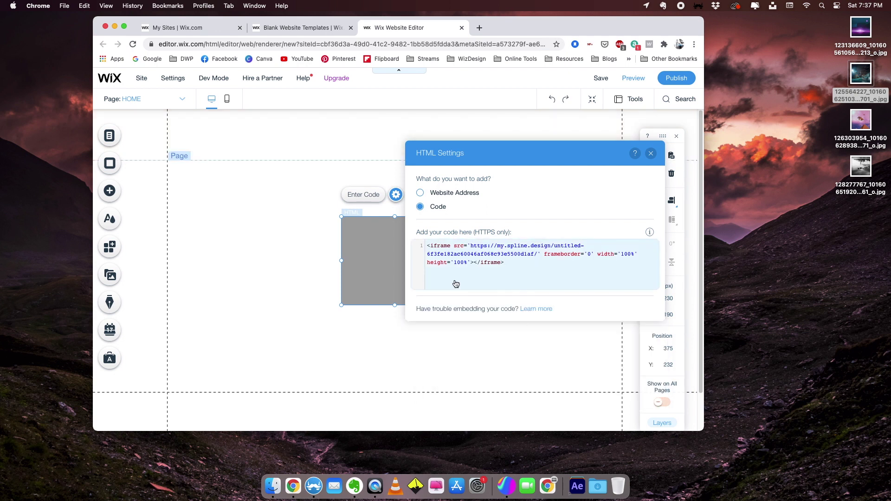
pyautogui.click(294, 206)
pyautogui.click(371, 218)
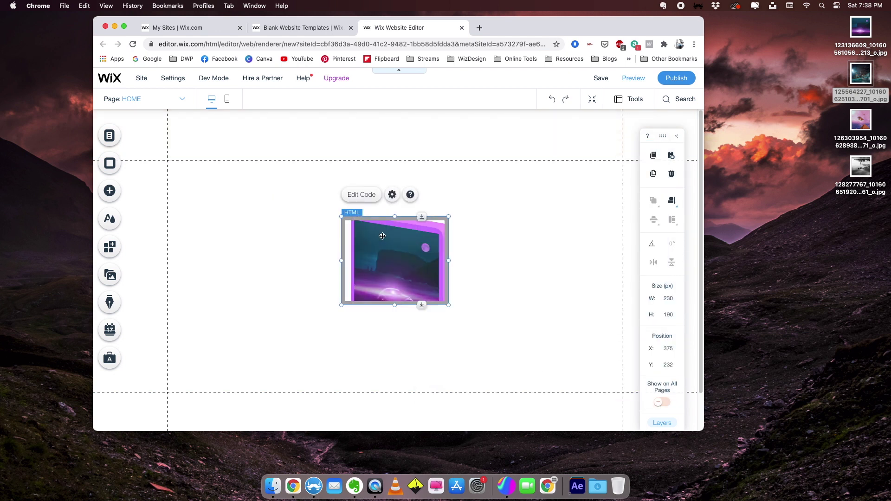
# Resize the embed element to 883 × 452 and position it on the page
pyautogui.moveTo(342, 218); pyautogui.dragTo(212, 163)
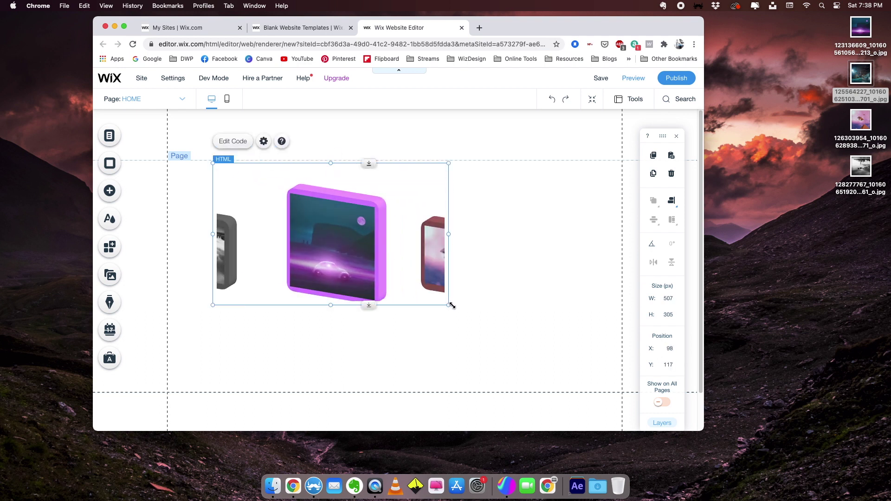
pyautogui.moveTo(448, 305); pyautogui.dragTo(581, 356)
pyautogui.moveTo(313, 335); pyautogui.dragTo(311, 341)
pyautogui.moveTo(211, 363); pyautogui.dragTo(194, 369)
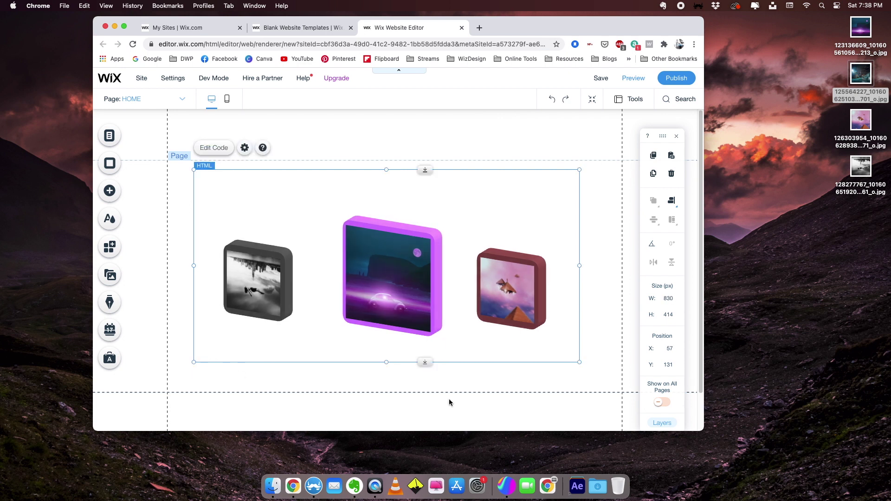
pyautogui.moveTo(579, 362); pyautogui.dragTo(604, 379)
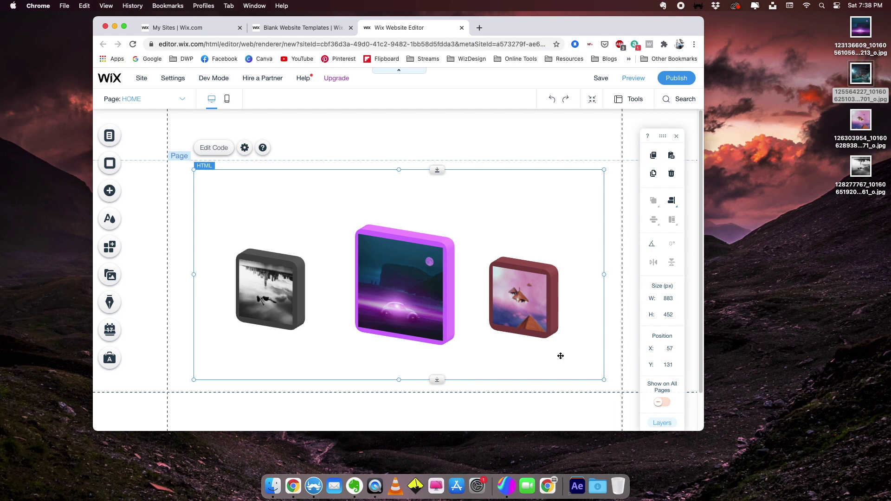
pyautogui.moveTo(397, 278); pyautogui.dragTo(398, 274)
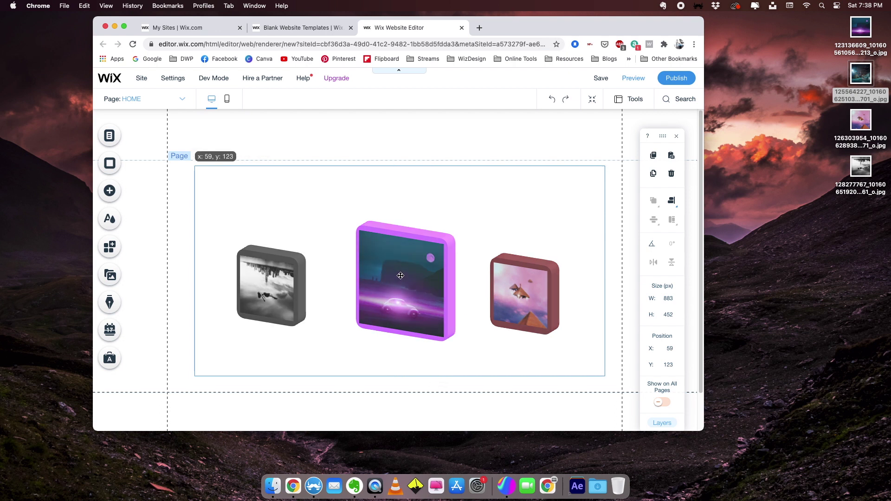
pyautogui.click(424, 124)
# Switch to Preview mode to see the embedded 3D frames running live
pyautogui.click(633, 78)
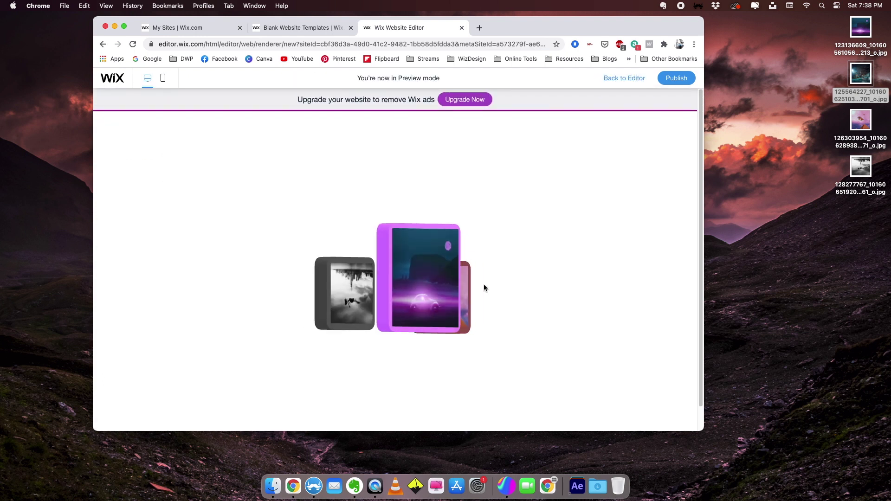